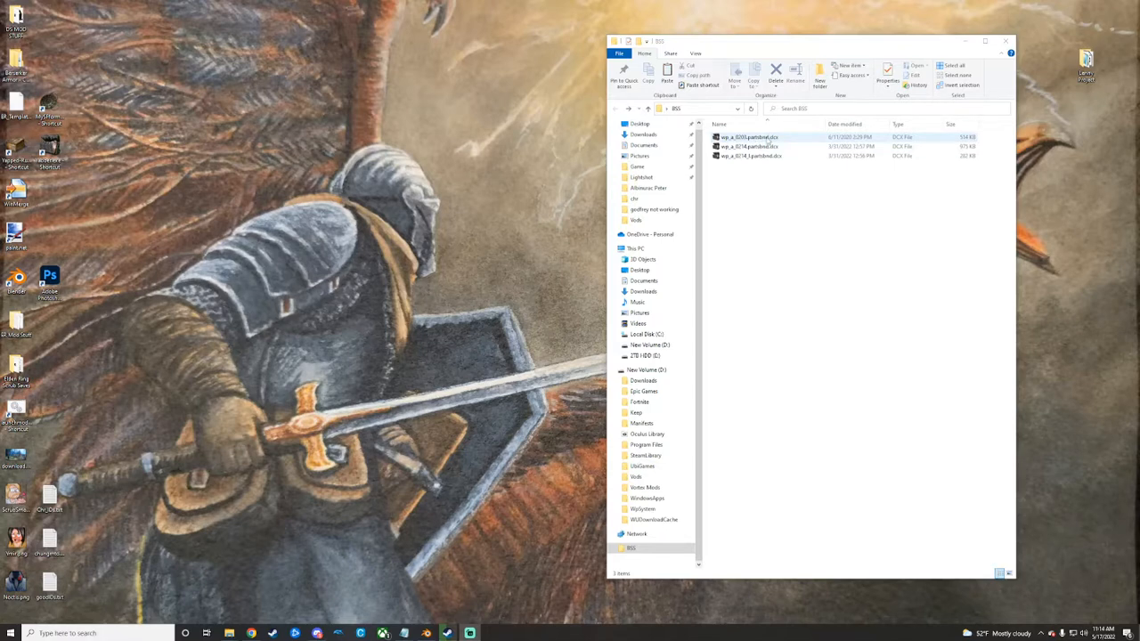
# Unpack wp_a_0203.partsbnd.dcx and open the extracted contents down to the parts/Weapon/WP_A_0203 folder
pyautogui.click(761, 139)
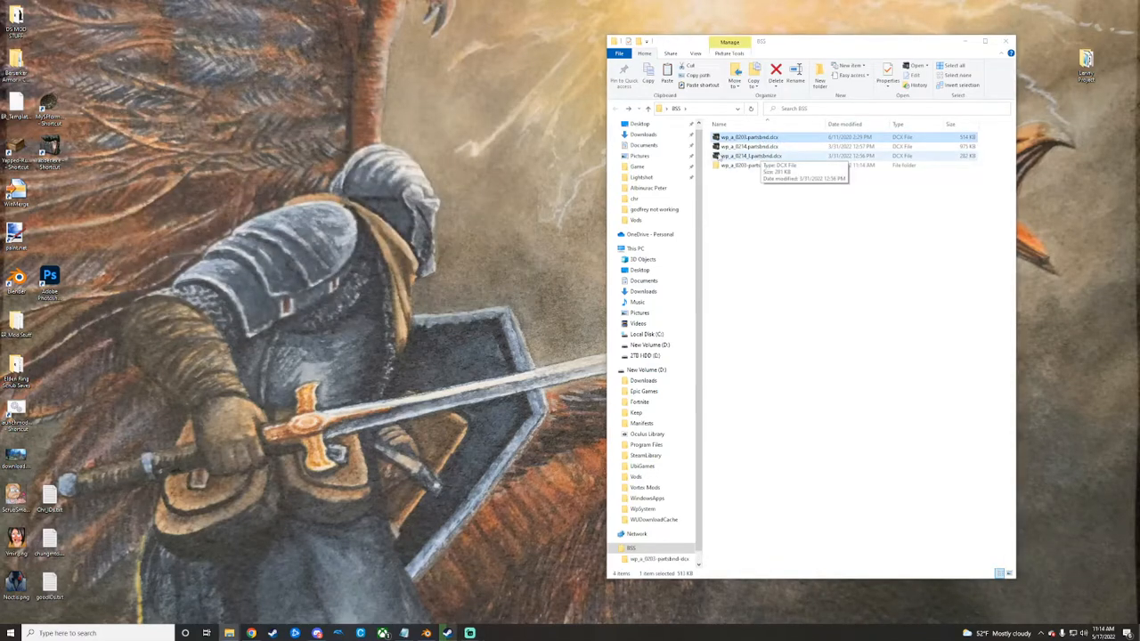
pyautogui.doubleClick(750, 165)
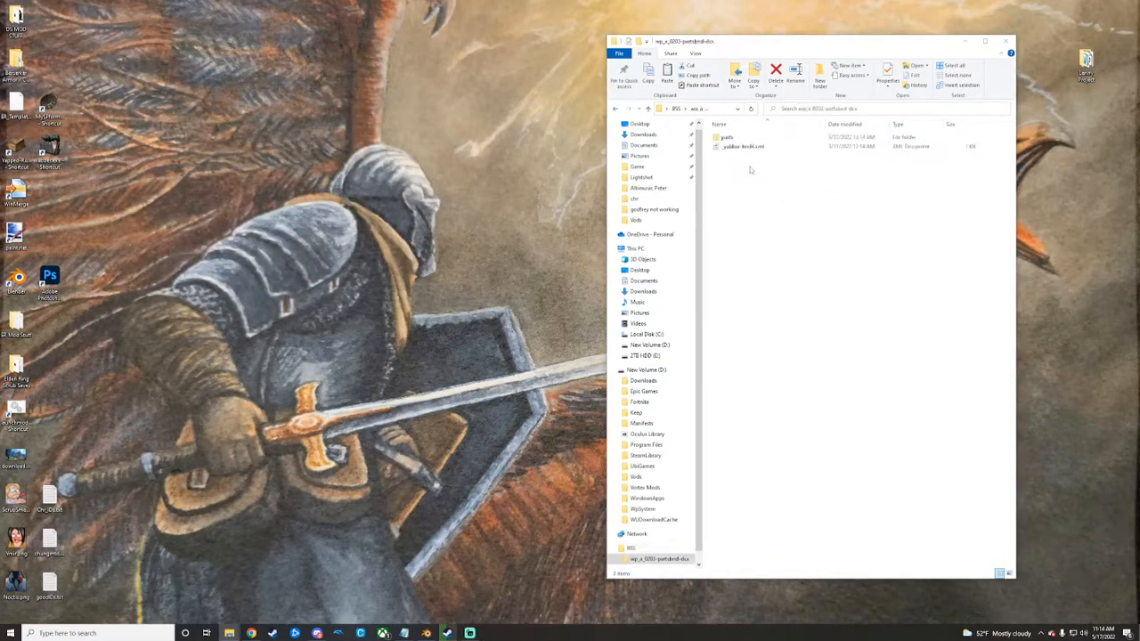
pyautogui.doubleClick(739, 138)
pyautogui.doubleClick(741, 138)
pyautogui.doubleClick(746, 138)
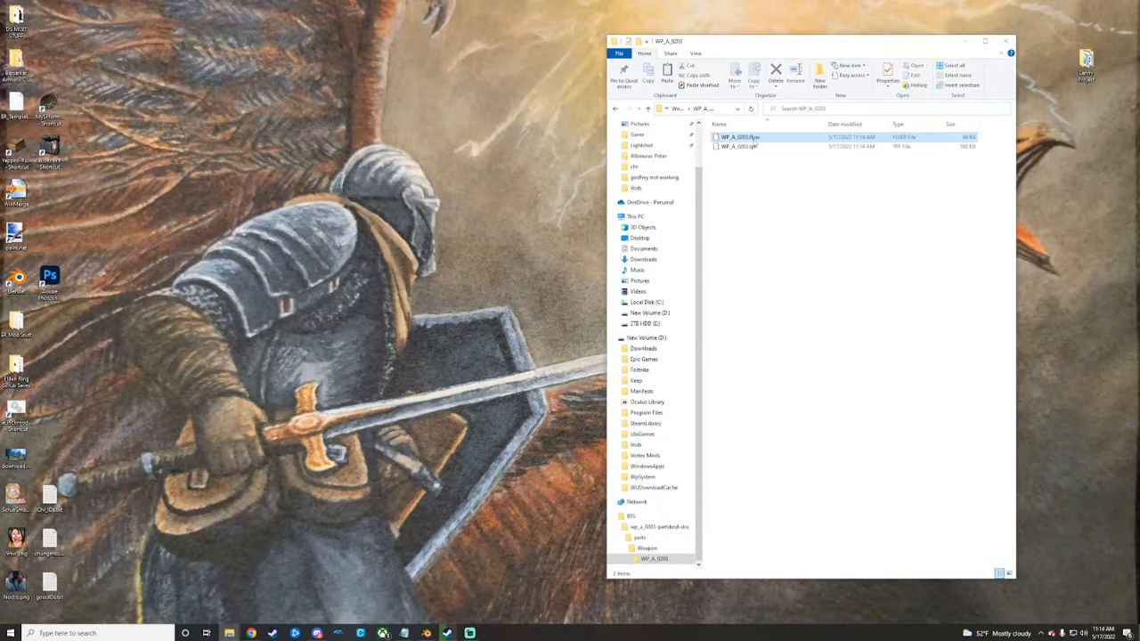
# Open WP_A_0203.flver with FLVER Editor and place the model viewer beside the bones window
pyautogui.click(753, 140)
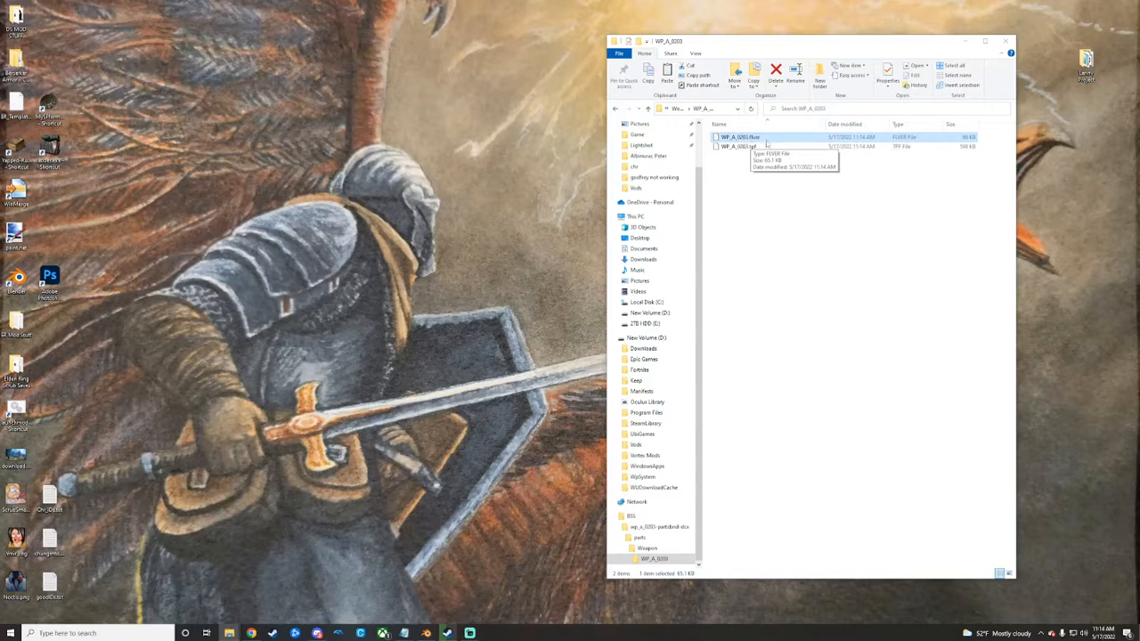
pyautogui.moveTo(771, 144); pyautogui.dragTo(49, 109)
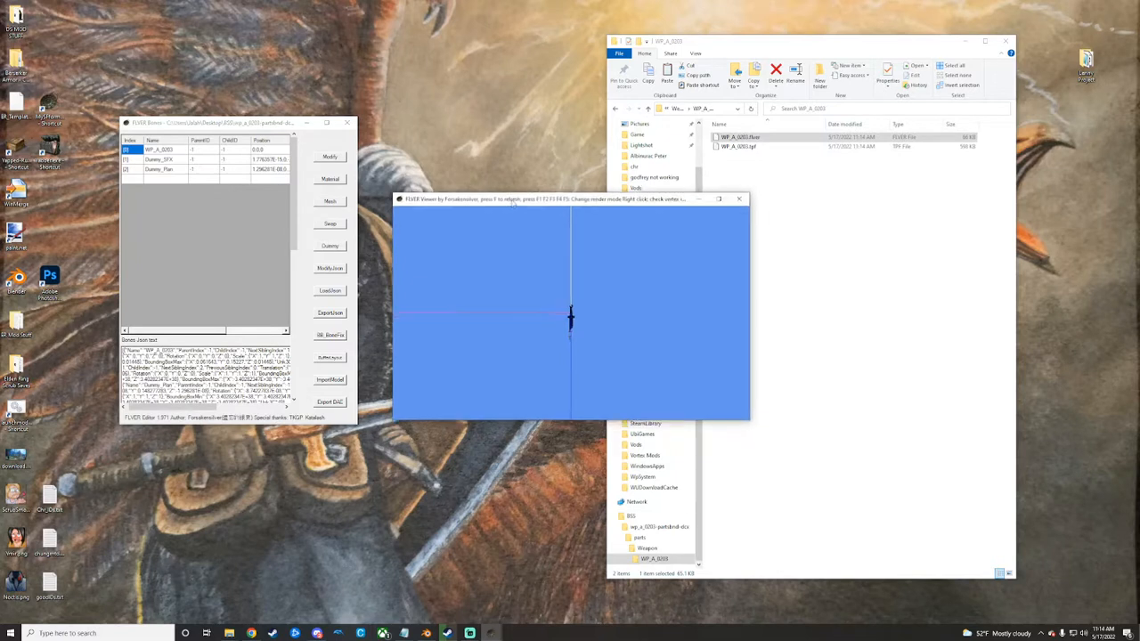
pyautogui.moveTo(511, 205); pyautogui.dragTo(482, 127)
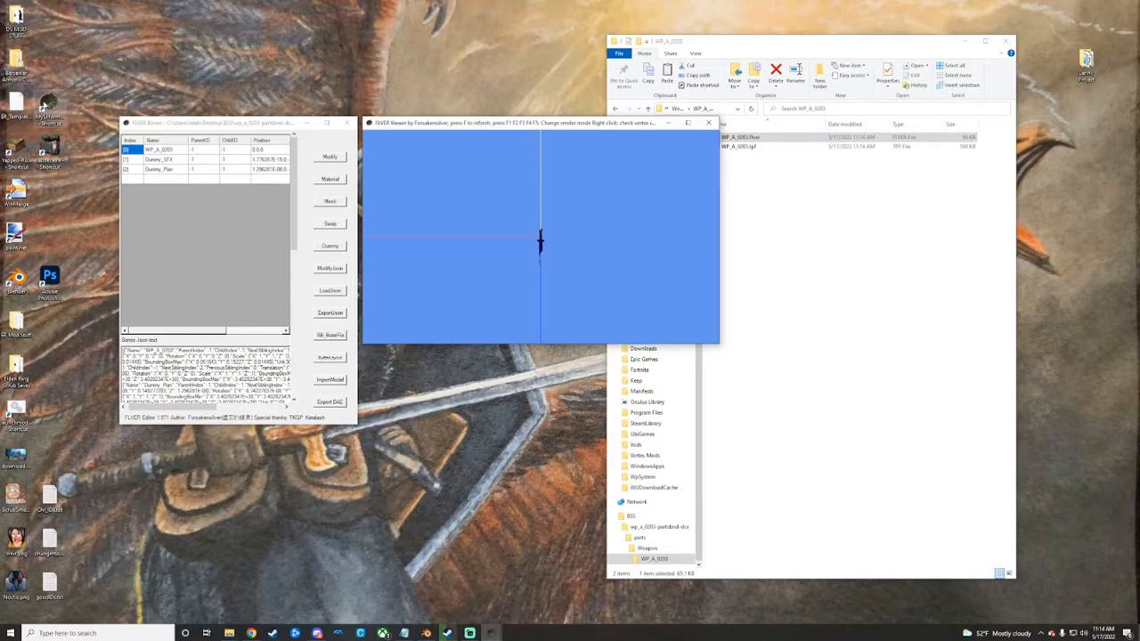
# Show the FLVER Editor shortcut's file location, then close that folder window
pyautogui.rightClick(46, 106)
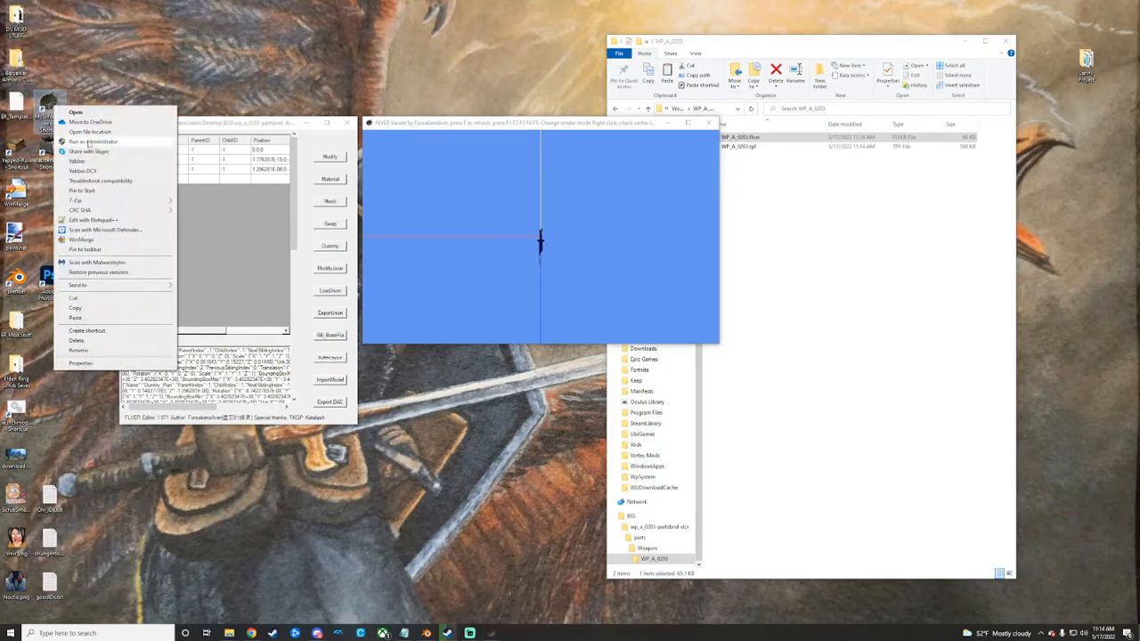
pyautogui.click(368, 184)
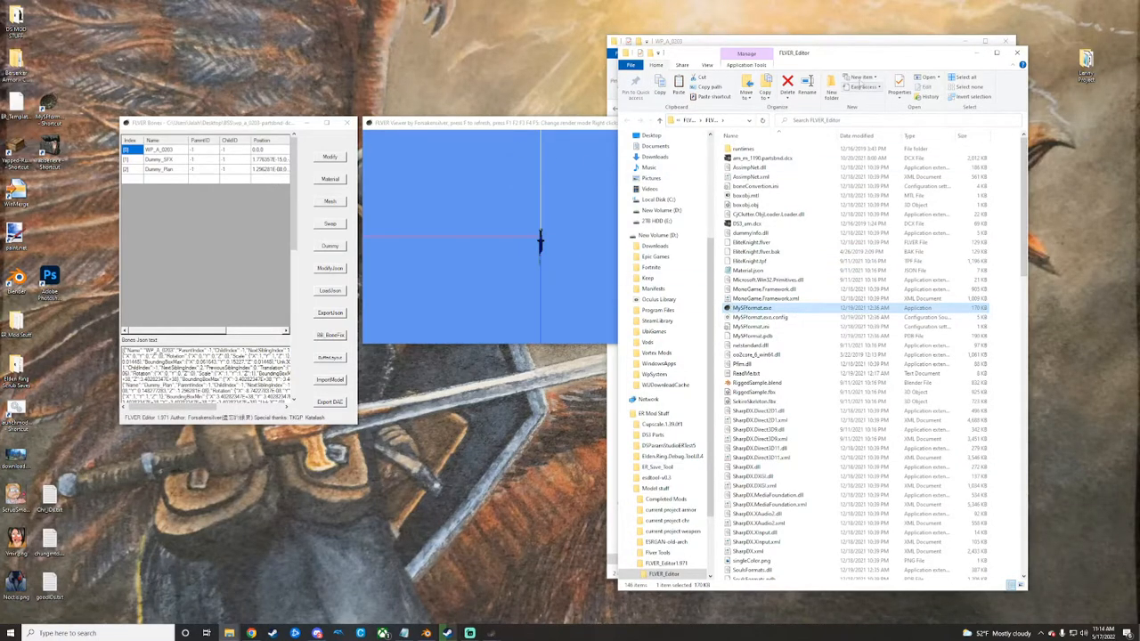
pyautogui.click(1016, 53)
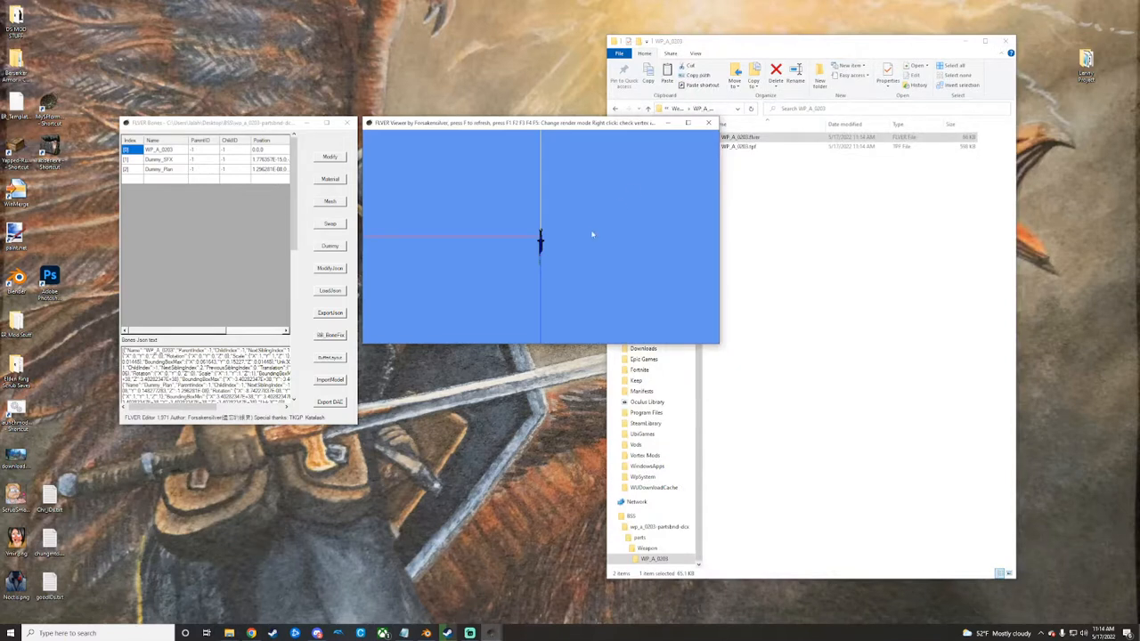
# Enlarge the model viewer window and examine the dagger model up close
pyautogui.scroll(5, 554, 287)
pyautogui.moveTo(578, 287); pyautogui.dragTo(532, 275)
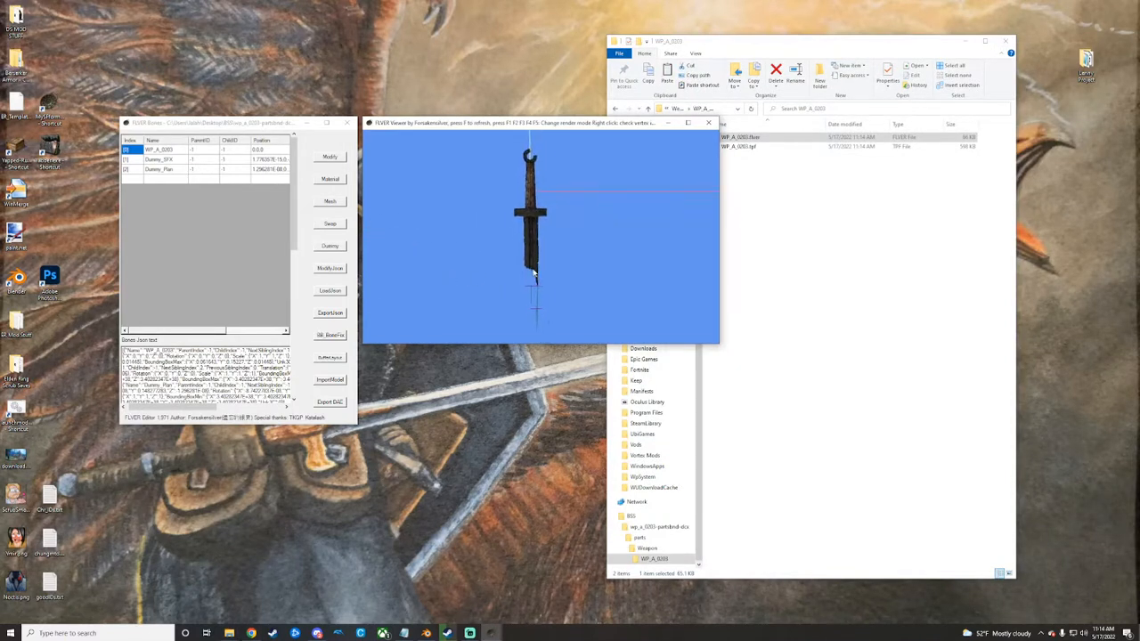
pyautogui.moveTo(533, 273); pyautogui.dragTo(531, 286, button='middle')
pyautogui.moveTo(718, 341); pyautogui.dragTo(770, 429)
pyautogui.scroll(-2, 629, 350)
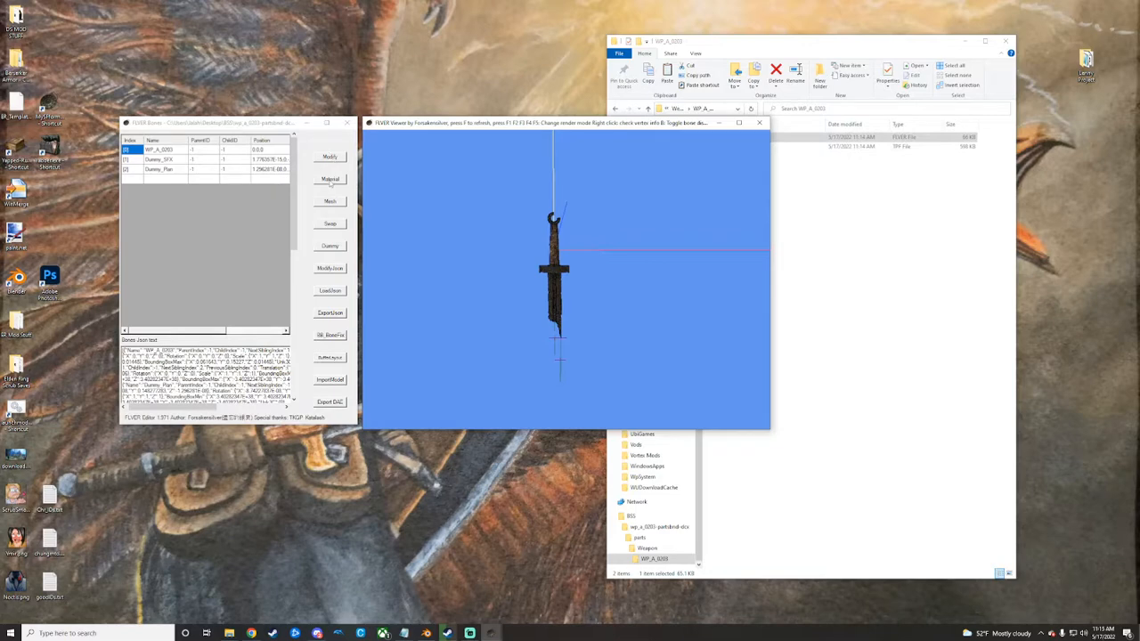
# Review the model's material list and the texture paths of material WP_A_0203_m, then close its quick editor
pyautogui.click(330, 179)
pyautogui.moveTo(284, 139); pyautogui.dragTo(203, 125)
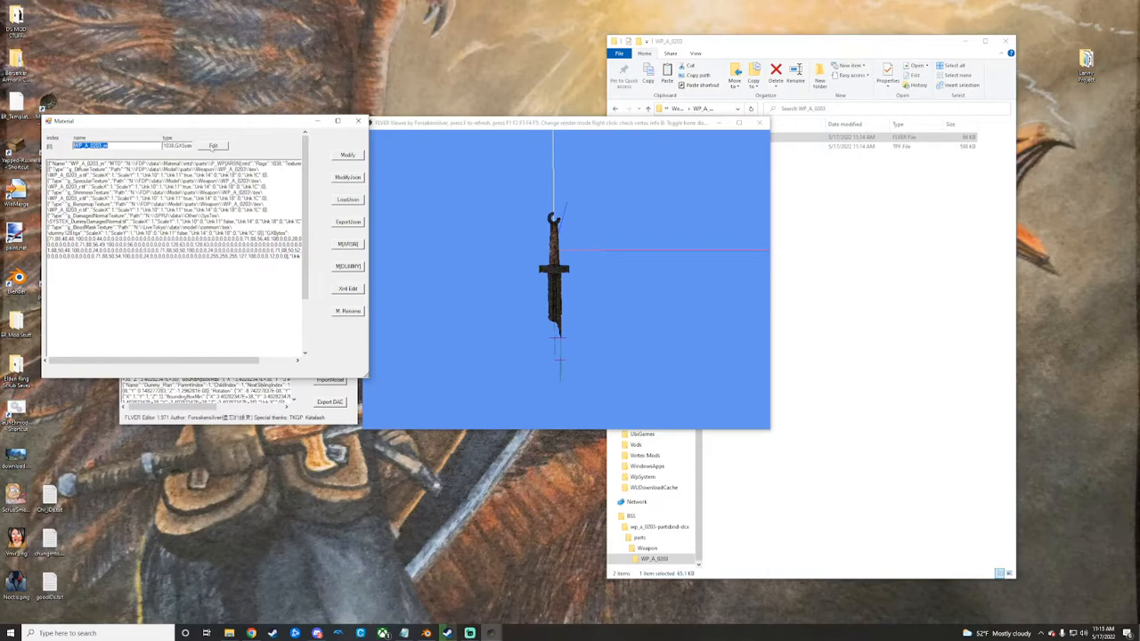
pyautogui.click(213, 146)
pyautogui.moveTo(247, 148); pyautogui.dragTo(218, 123)
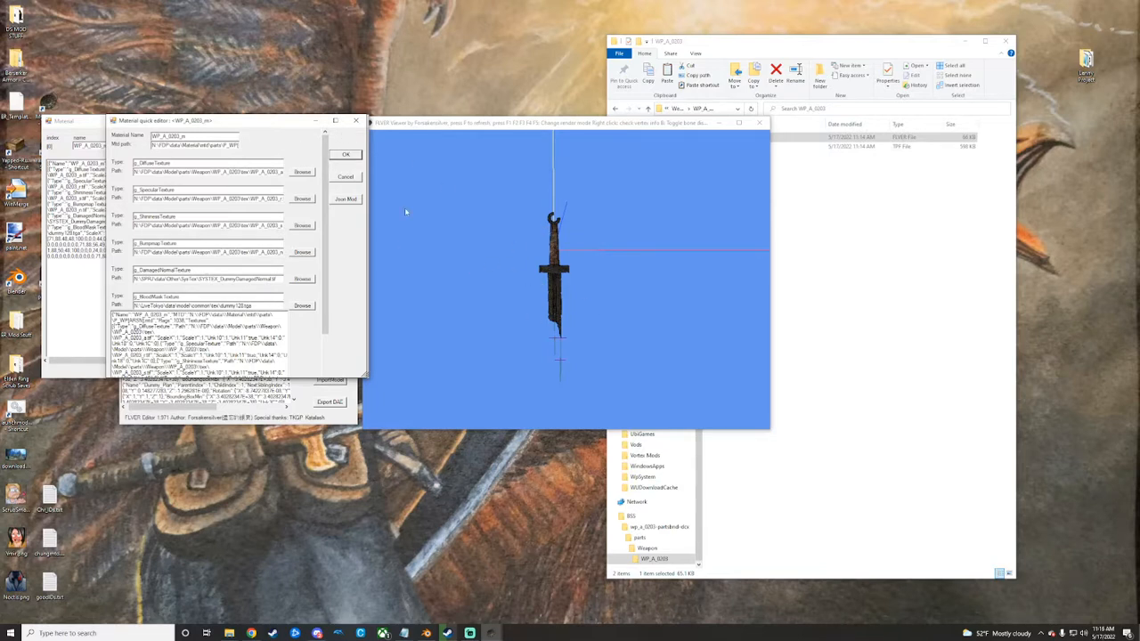
pyautogui.click(355, 120)
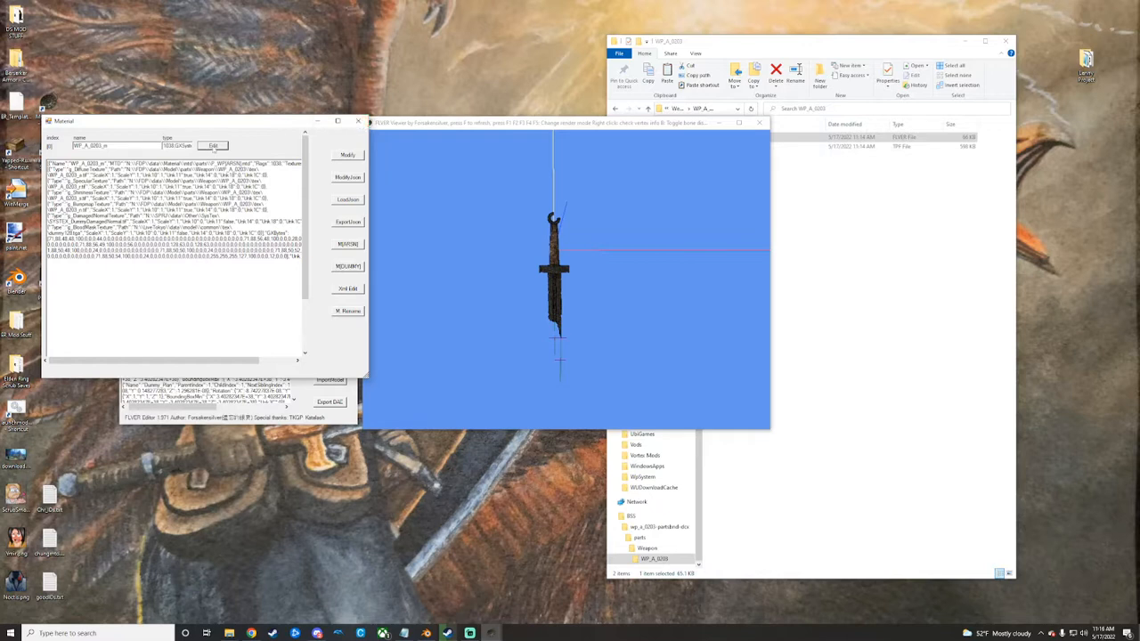
# Reopen the quick editor for material WP_A_0203_m, inspect its JSON text, and close the material windows unchanged
pyautogui.click(212, 146)
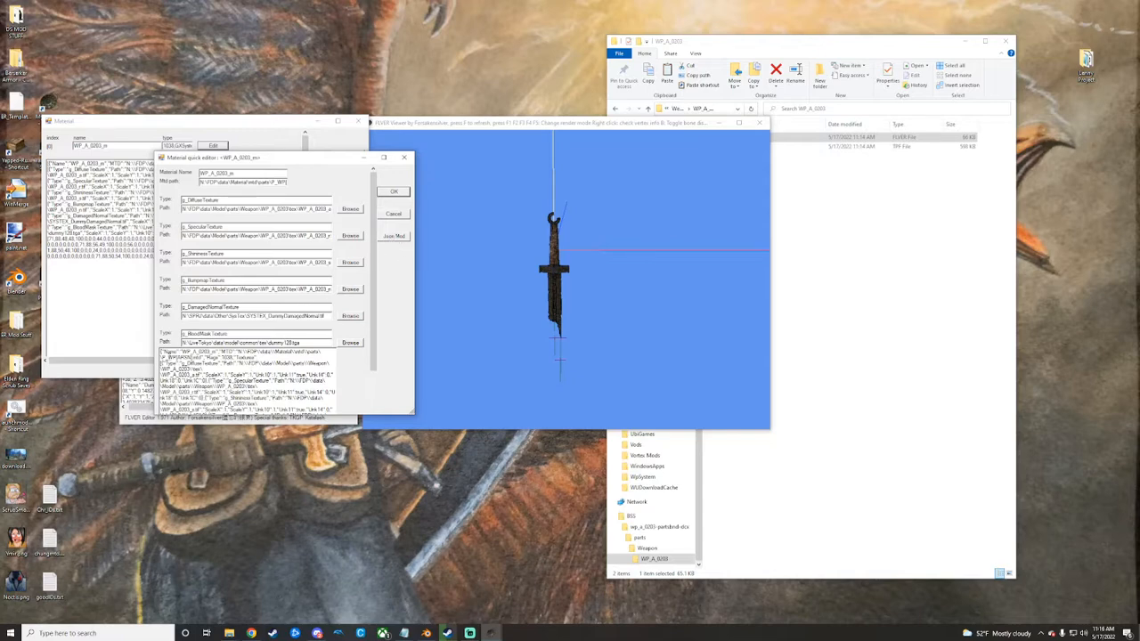
pyautogui.moveTo(173, 363); pyautogui.dragTo(308, 381)
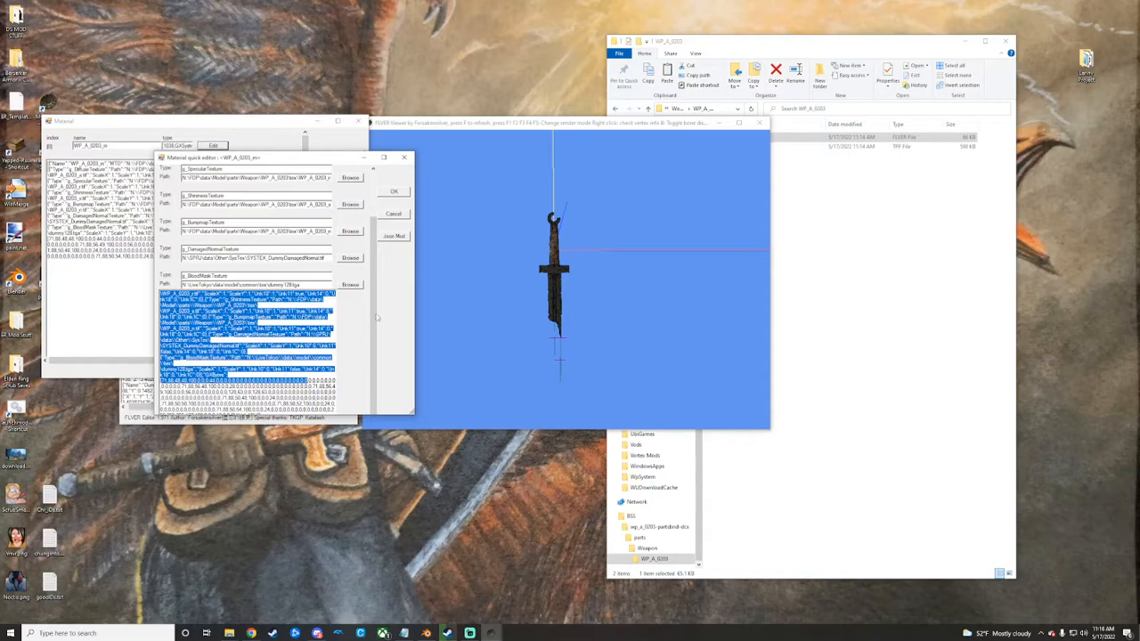
pyautogui.scroll(3, 376, 317)
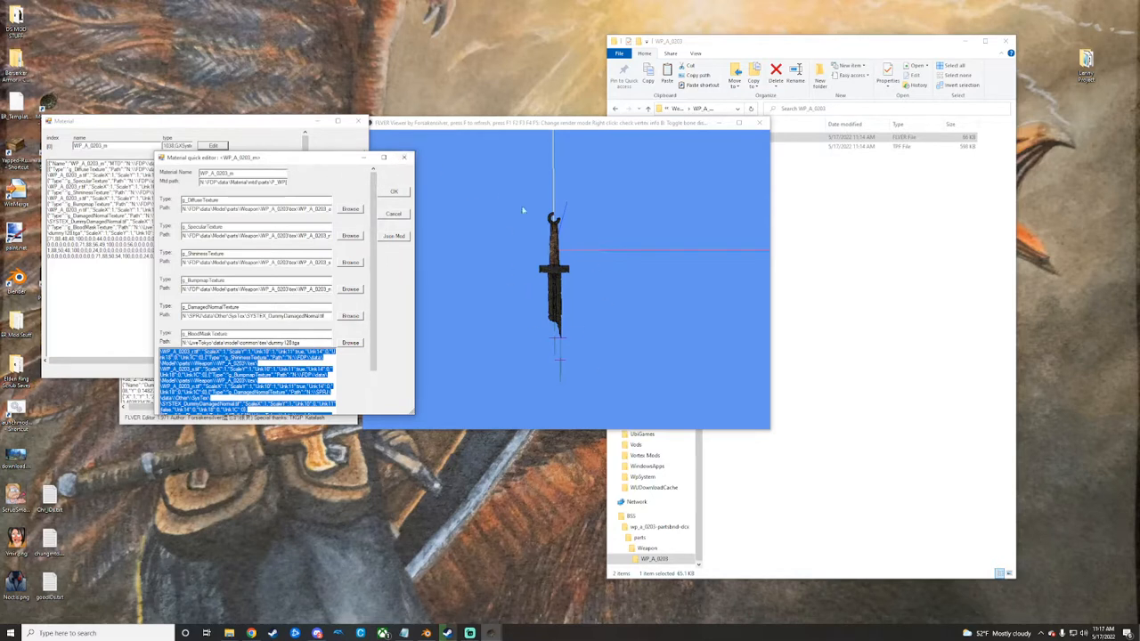
pyautogui.click(403, 157)
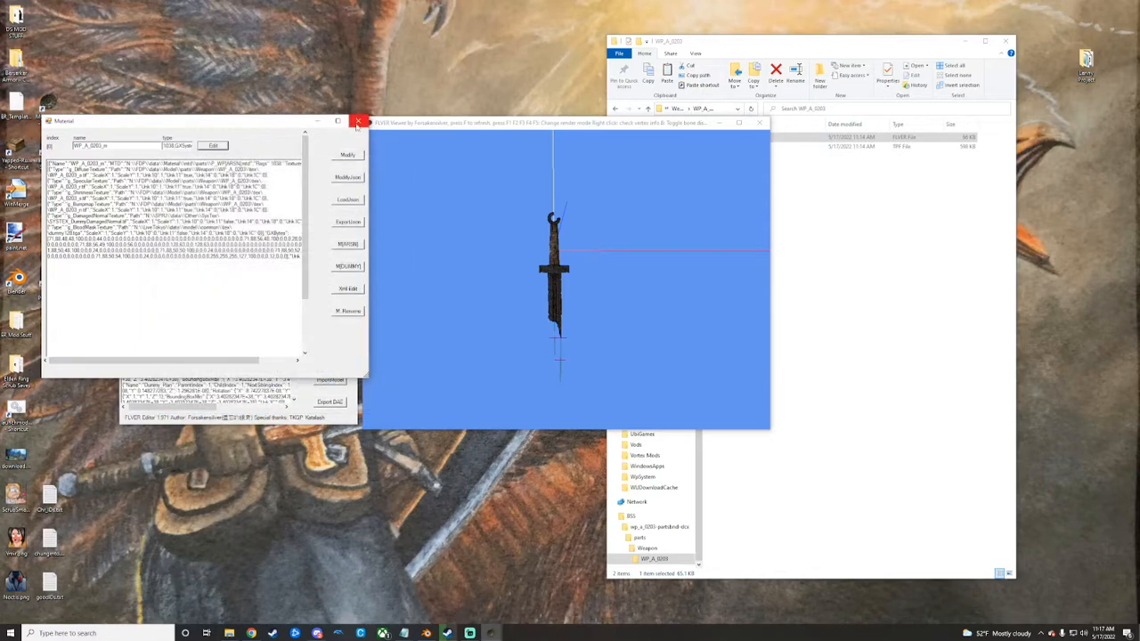
pyautogui.click(357, 124)
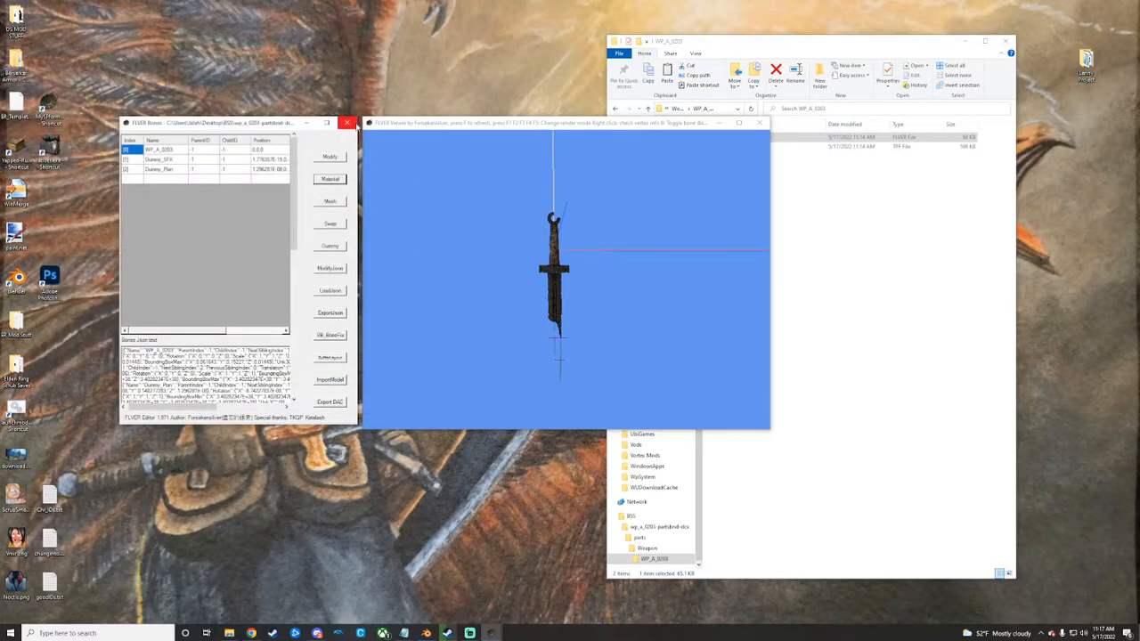
# Open the mesh editor and check the WP_A_0203_m mesh to highlight it in the viewer
pyautogui.click(329, 201)
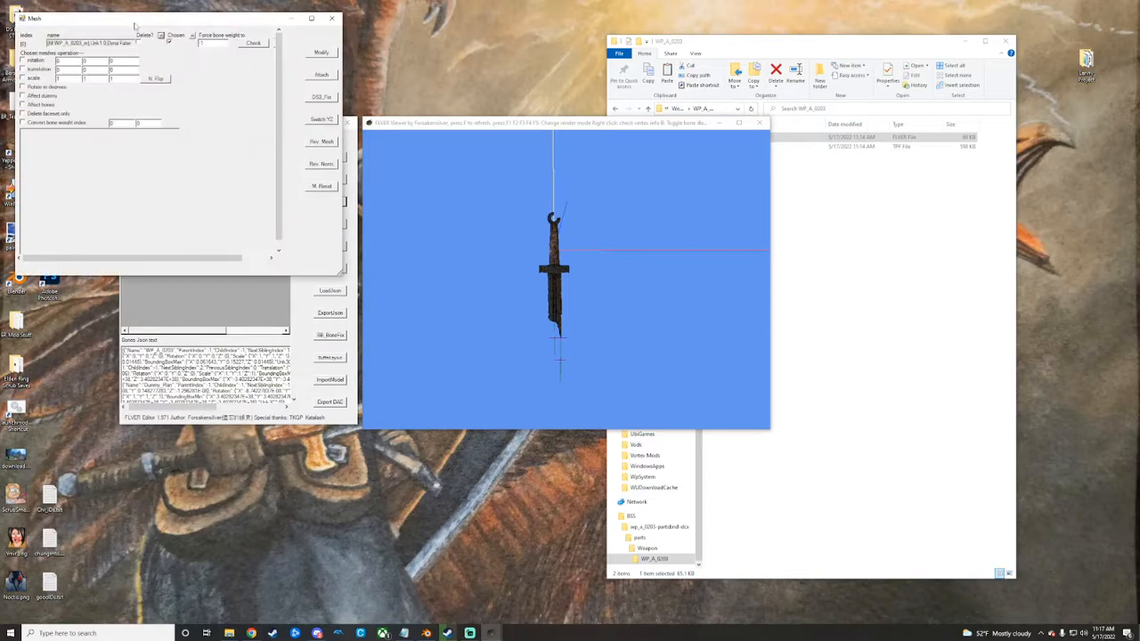
pyautogui.moveTo(135, 25); pyautogui.dragTo(150, 130)
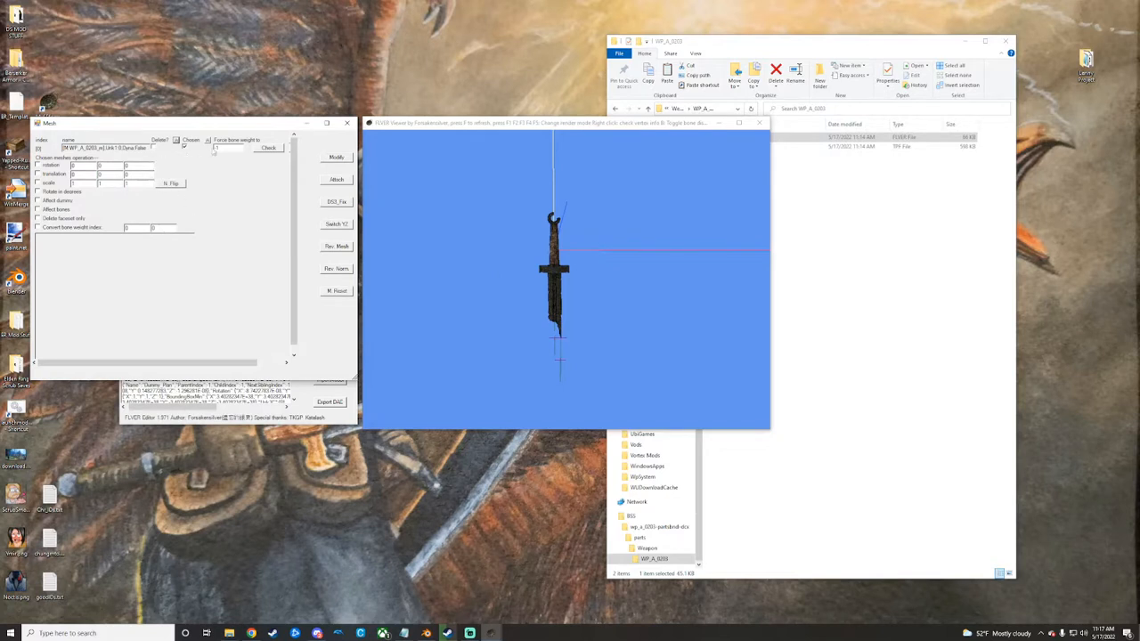
pyautogui.click(268, 148)
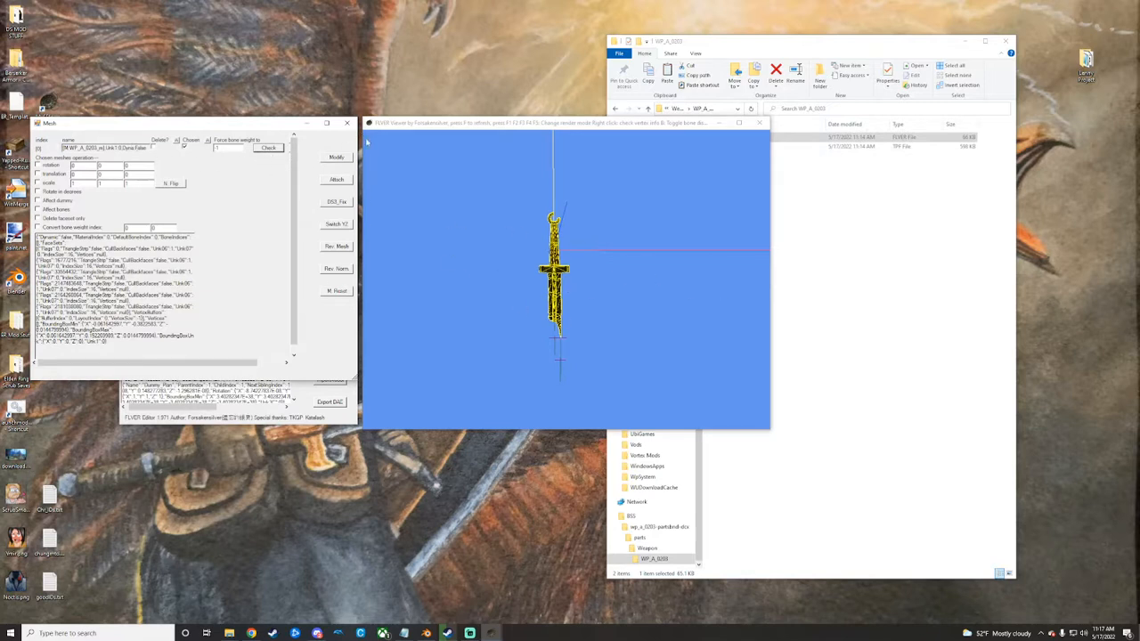
pyautogui.moveTo(364, 141); pyautogui.dragTo(386, 143)
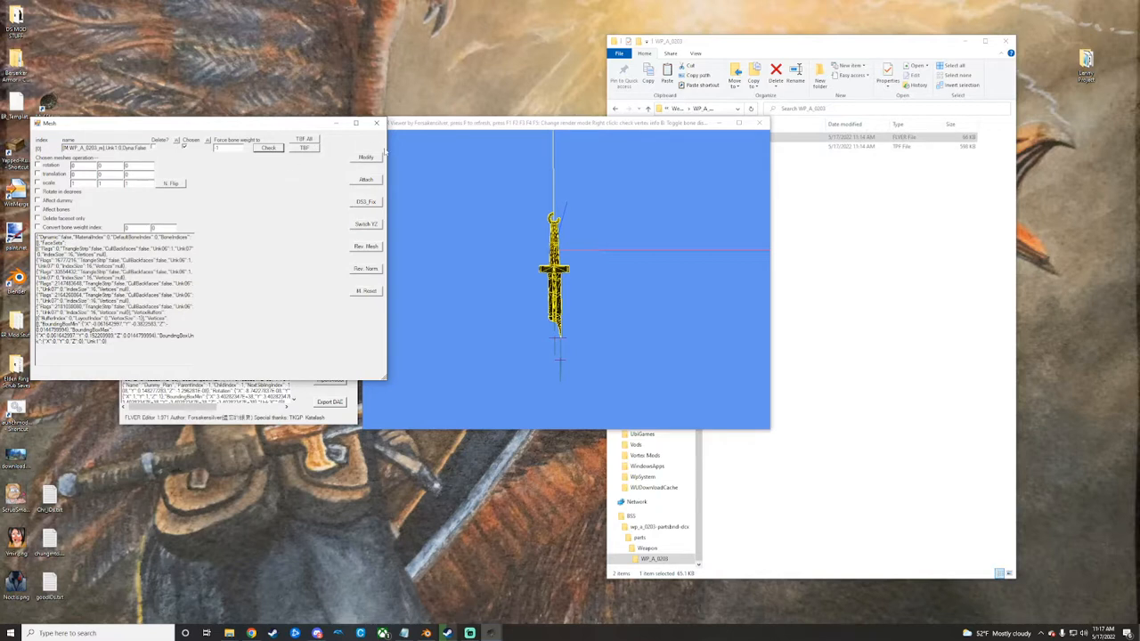
pyautogui.moveTo(386, 151); pyautogui.dragTo(353, 153)
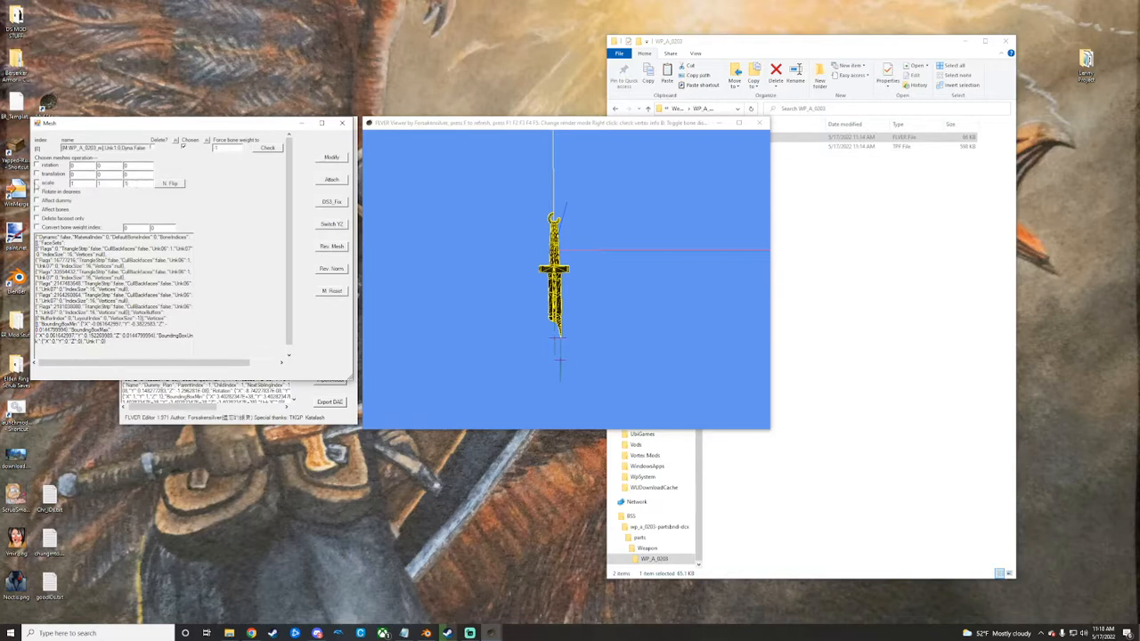
# Enable only translation for the mesh and apply a move of 0.5 along the X axis
pyautogui.click(37, 182)
pyautogui.click(37, 173)
pyautogui.doubleClick(73, 166)
pyautogui.doubleClick(126, 165)
pyautogui.click(38, 166)
pyautogui.click(38, 173)
pyautogui.press('Tab')
pyautogui.press('BackSpace')
pyautogui.write('5')
pyautogui.click(332, 157)
pyautogui.click(589, 344)
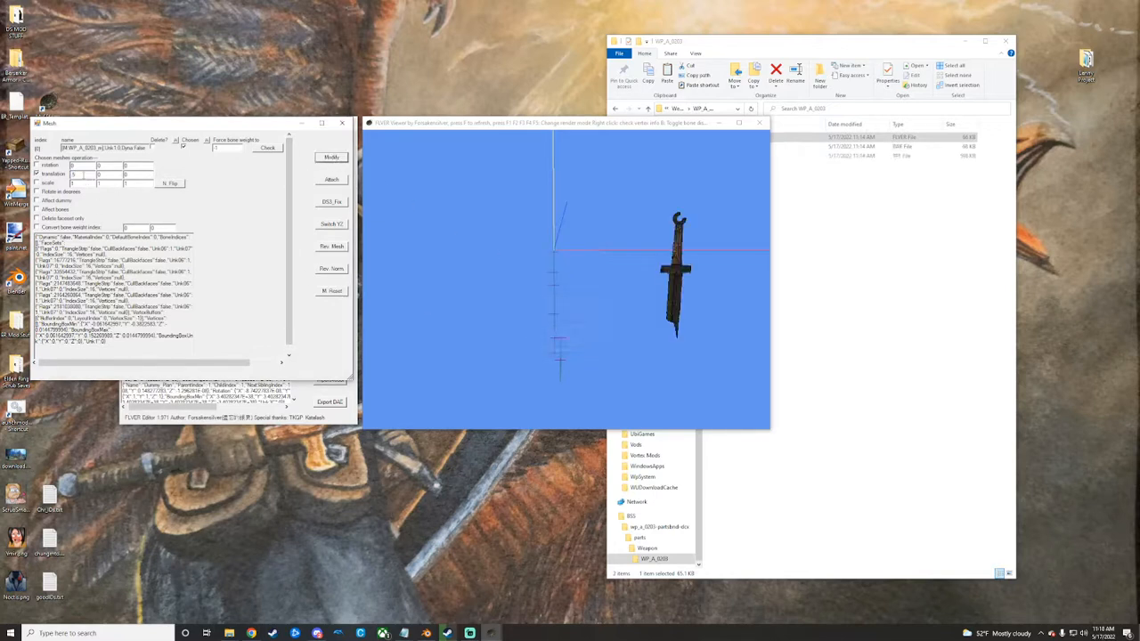
# Apply a translation of -0.5 along the X axis to return the mesh to its original position
pyautogui.click(83, 175)
pyautogui.write('1')
pyautogui.click(333, 160)
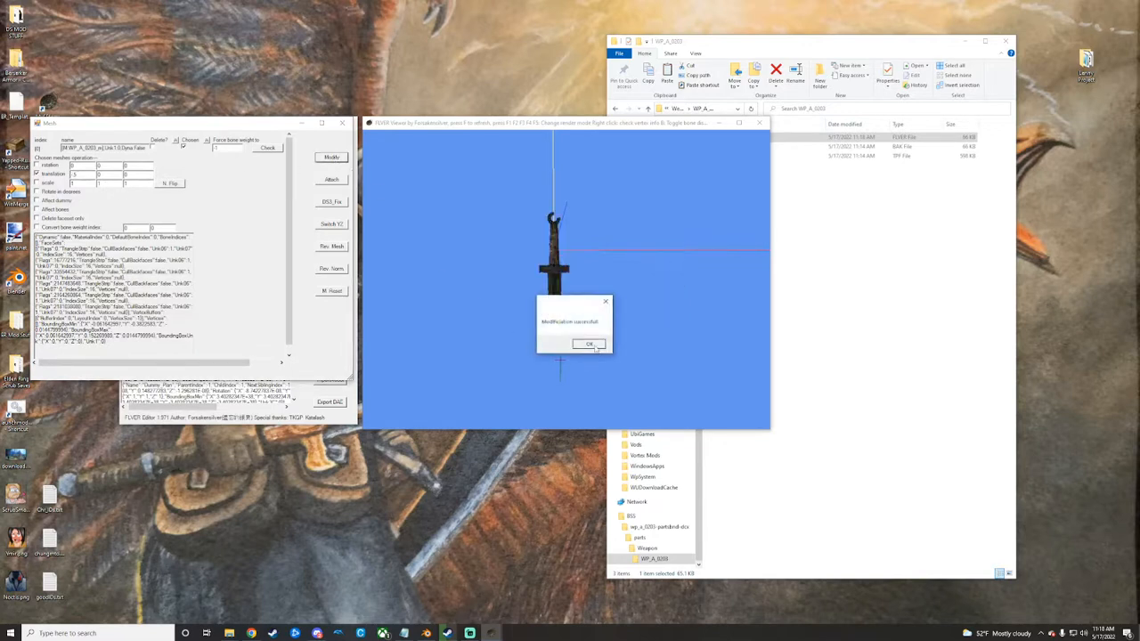
pyautogui.click(588, 343)
# Reset the X translation to 0 and apply a translation to the mesh along the Y axis
pyautogui.moveTo(82, 174); pyautogui.dragTo(56, 174)
pyautogui.write('0')
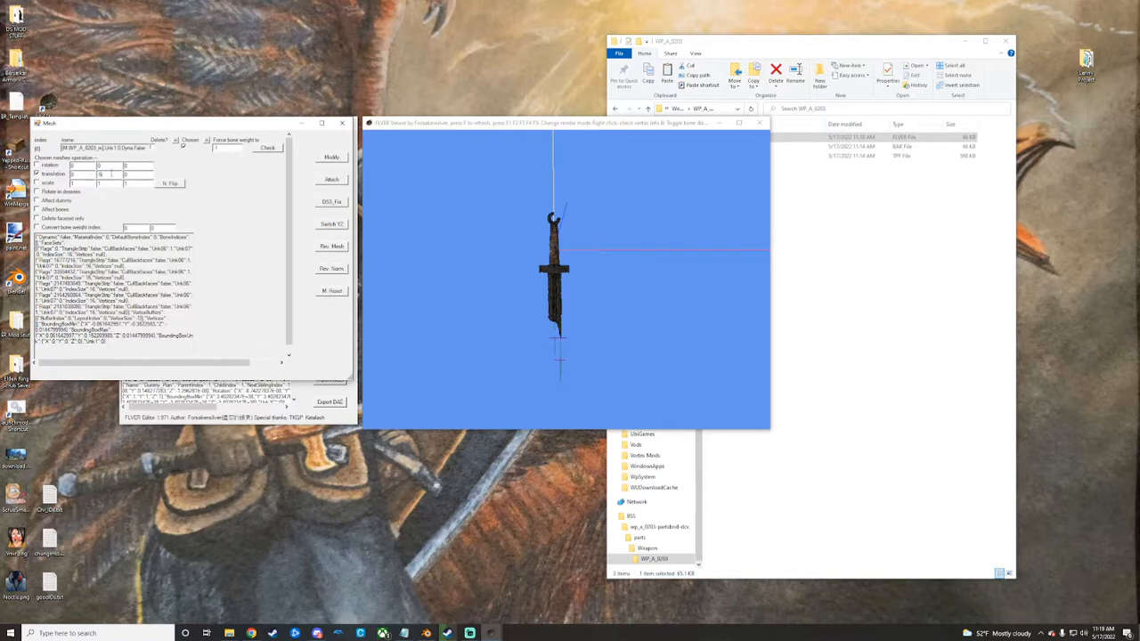
pyautogui.click(331, 156)
pyautogui.click(589, 342)
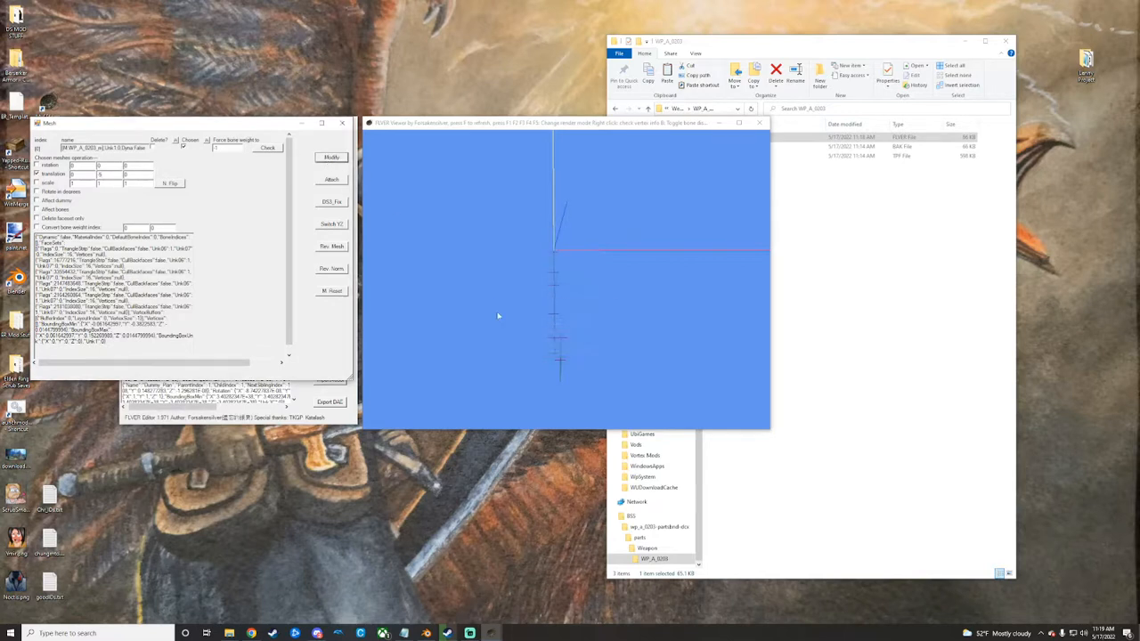
pyautogui.scroll(-4, 519, 285)
pyautogui.moveTo(575, 351)
pyautogui.mouseDown()
pyautogui.moveTo(571, 386)
pyautogui.moveTo(579, 374)
pyautogui.moveTo(585, 392)
pyautogui.moveTo(574, 336)
pyautogui.moveTo(587, 341)
pyautogui.mouseUp()
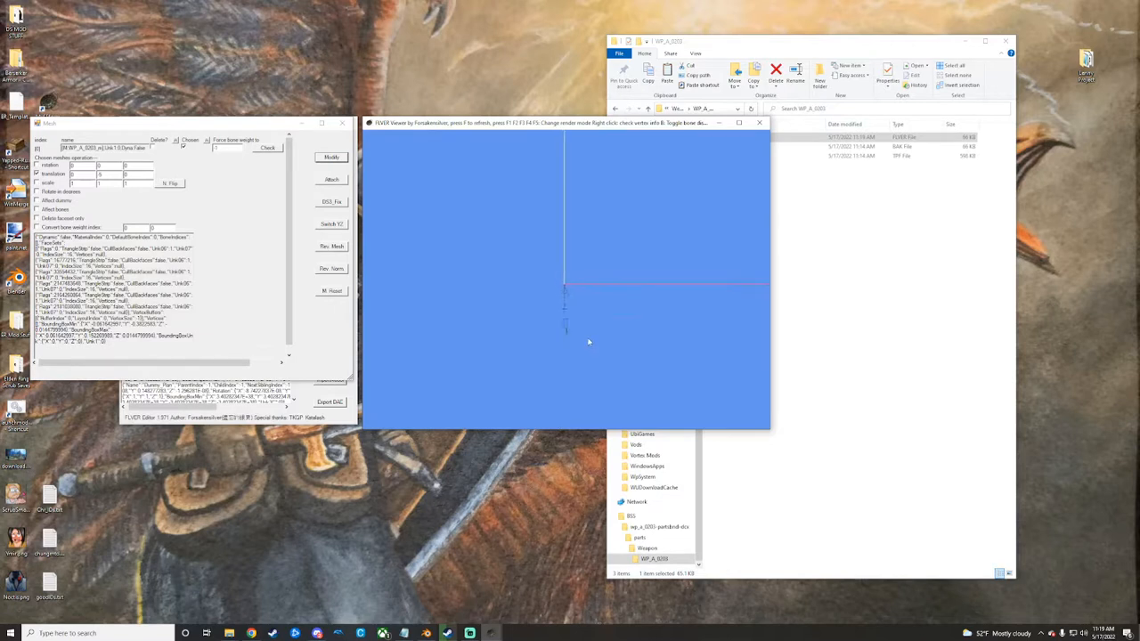
# Reverse the sign of the Y translation and apply it to bring the mesh back to its original position
pyautogui.click(99, 175)
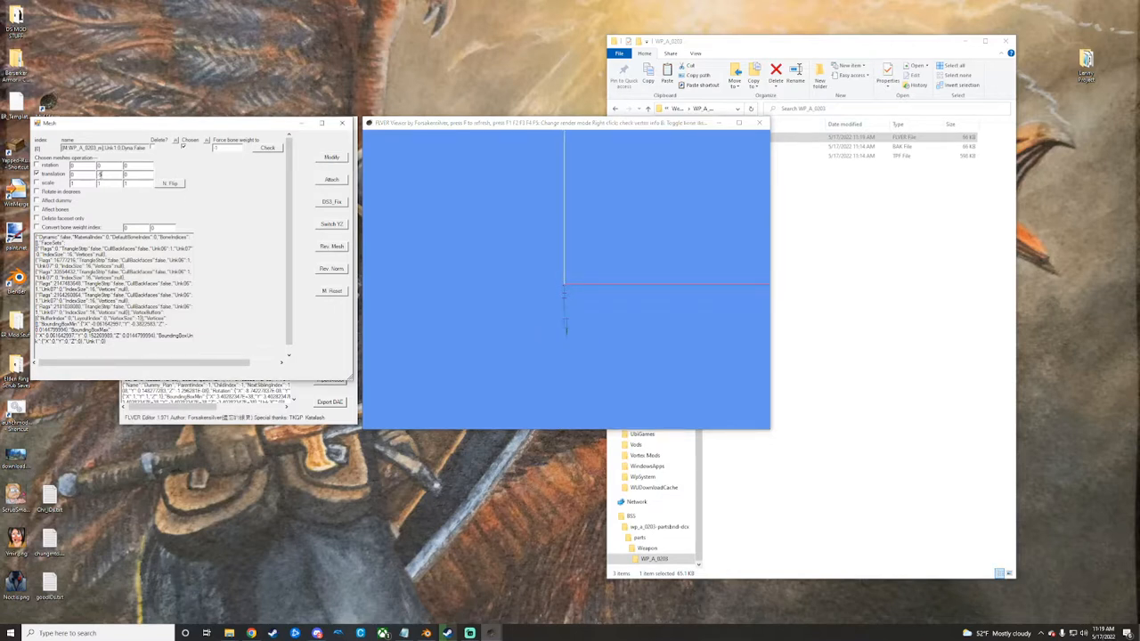
pyautogui.click(332, 158)
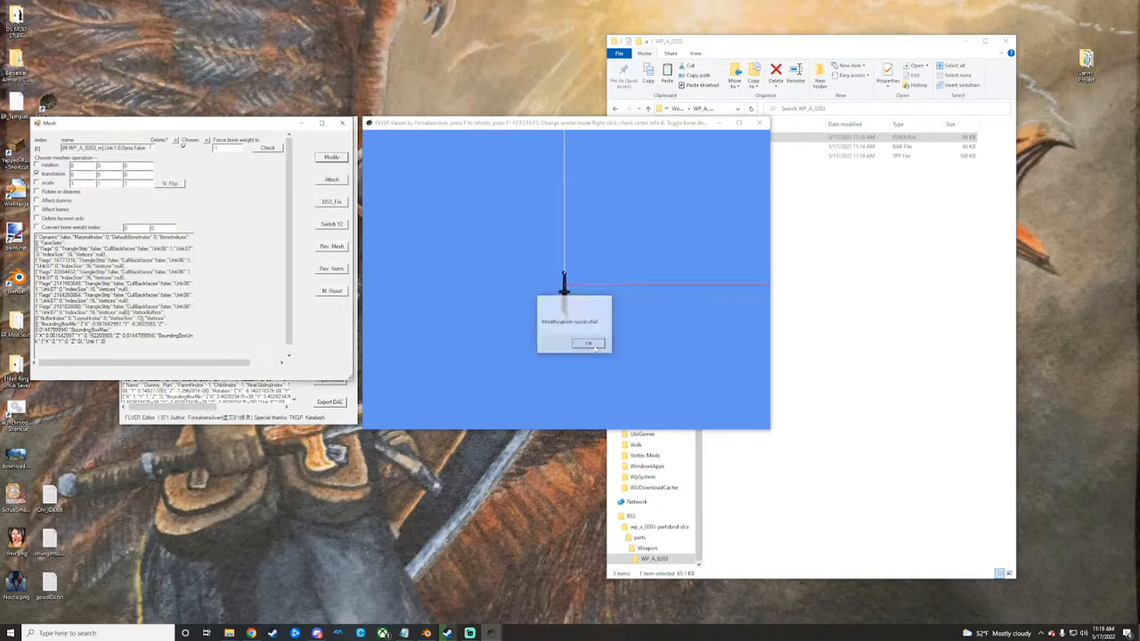
pyautogui.press('Return')
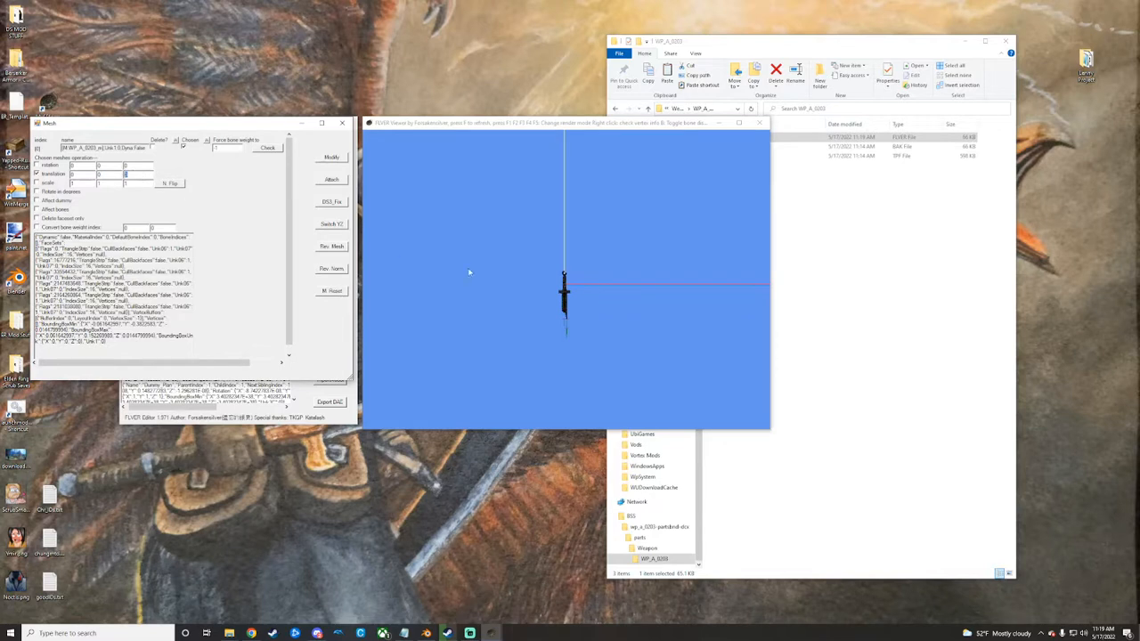
# Disable translation, enable rotation in degrees for the mesh, and apply a rotation of 45 on the X axis
pyautogui.moveTo(468, 272); pyautogui.dragTo(486, 299)
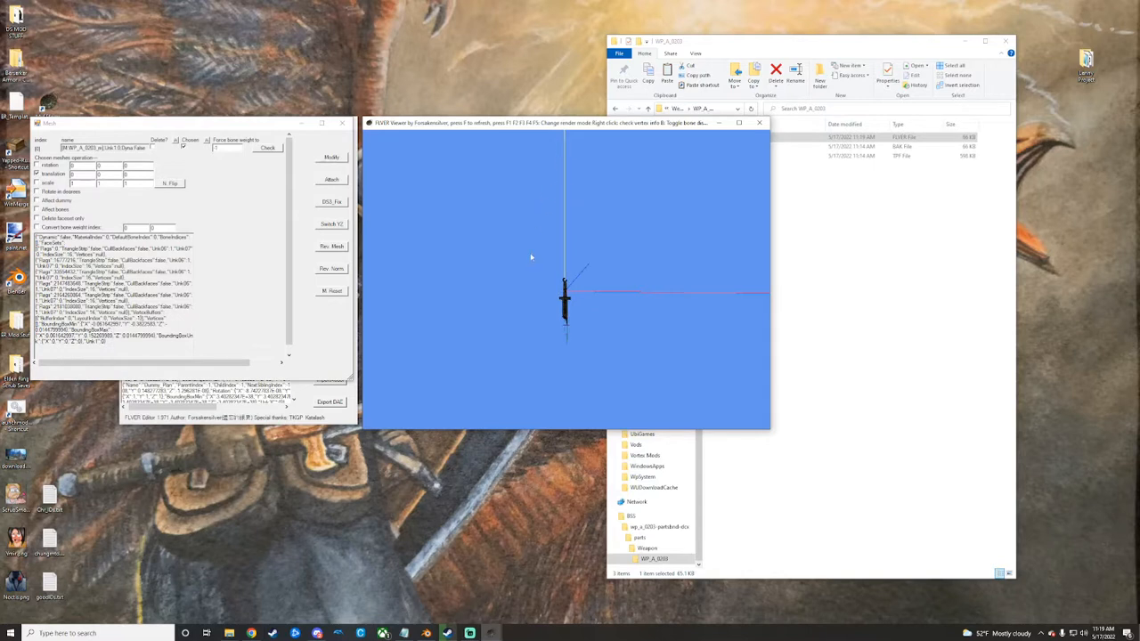
pyautogui.moveTo(530, 257); pyautogui.dragTo(570, 193)
pyautogui.moveTo(610, 287); pyautogui.dragTo(628, 308)
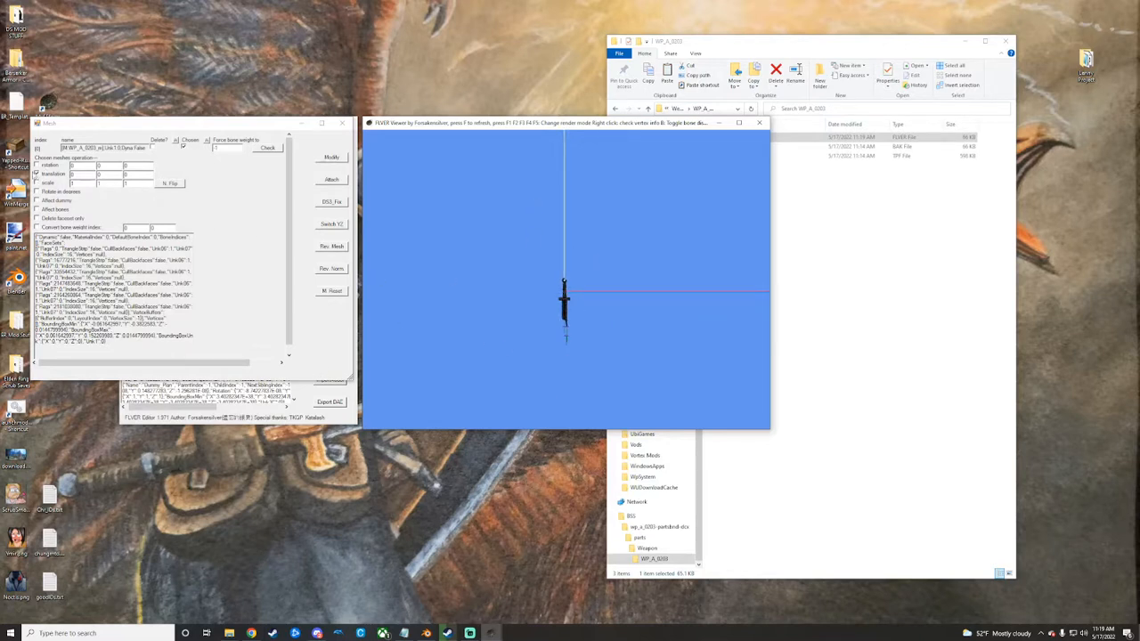
pyautogui.click(36, 173)
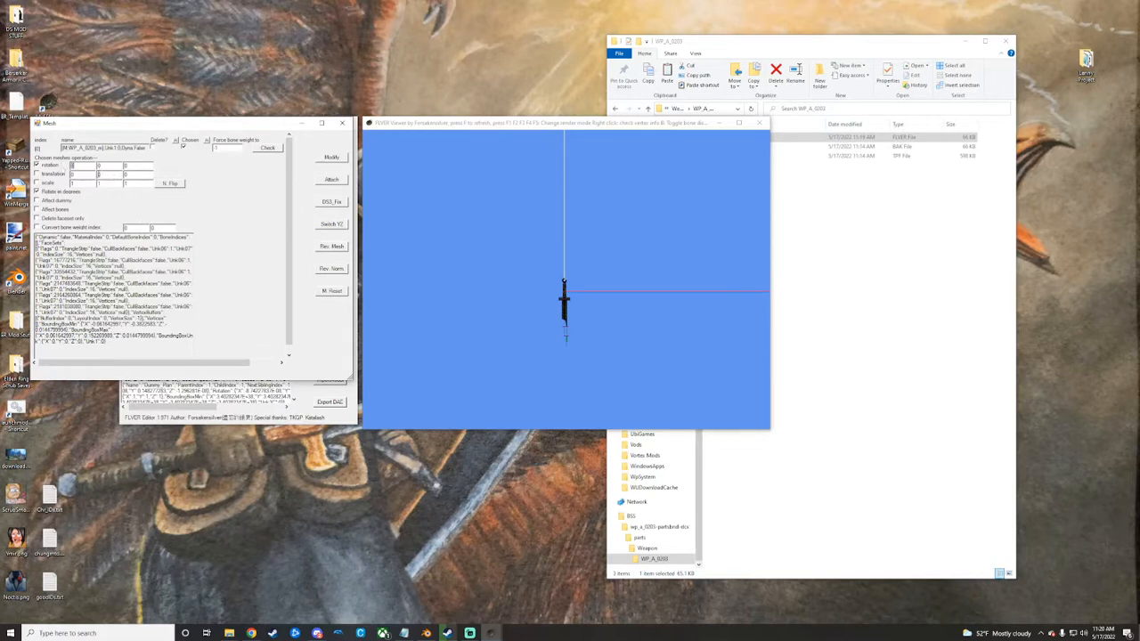
pyautogui.write('45')
pyautogui.click(330, 158)
pyautogui.click(550, 336)
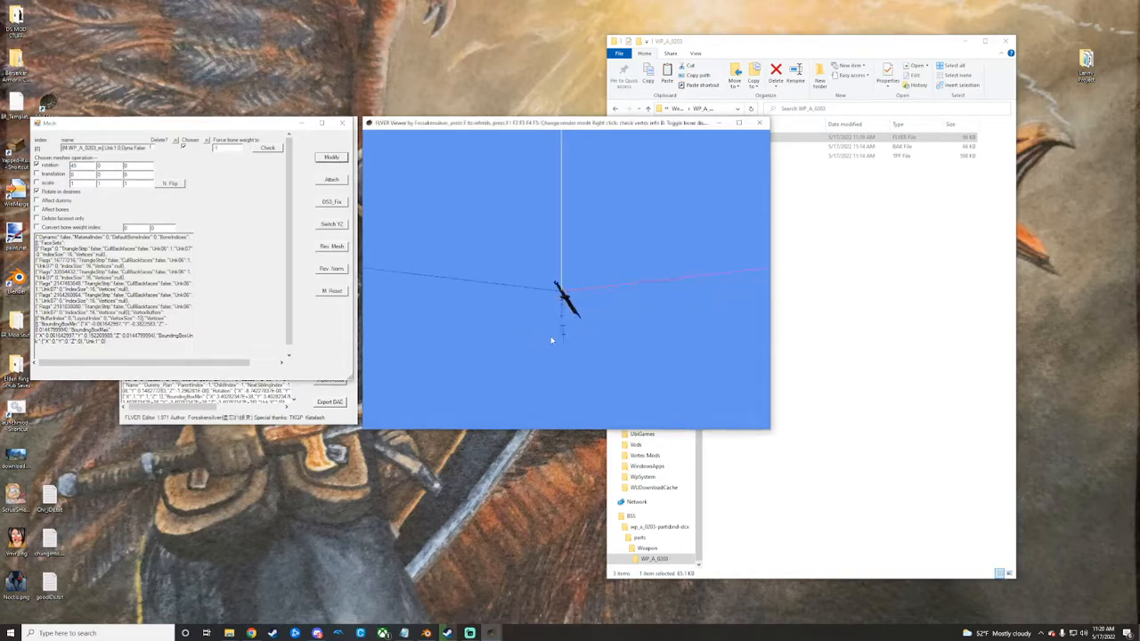
pyautogui.moveTo(551, 339); pyautogui.dragTo(412, 320)
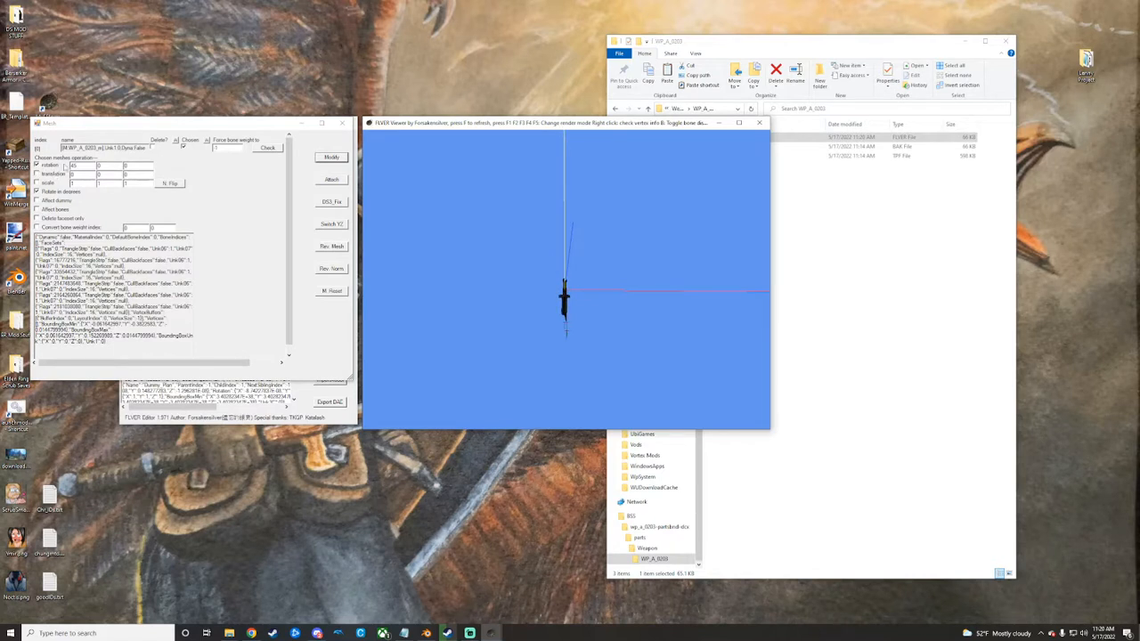
# Apply a rotation of -45 degrees on the X axis to return the mesh to its original orientation, and close the mesh settings
pyautogui.click(76, 166)
pyautogui.doubleClick(75, 166)
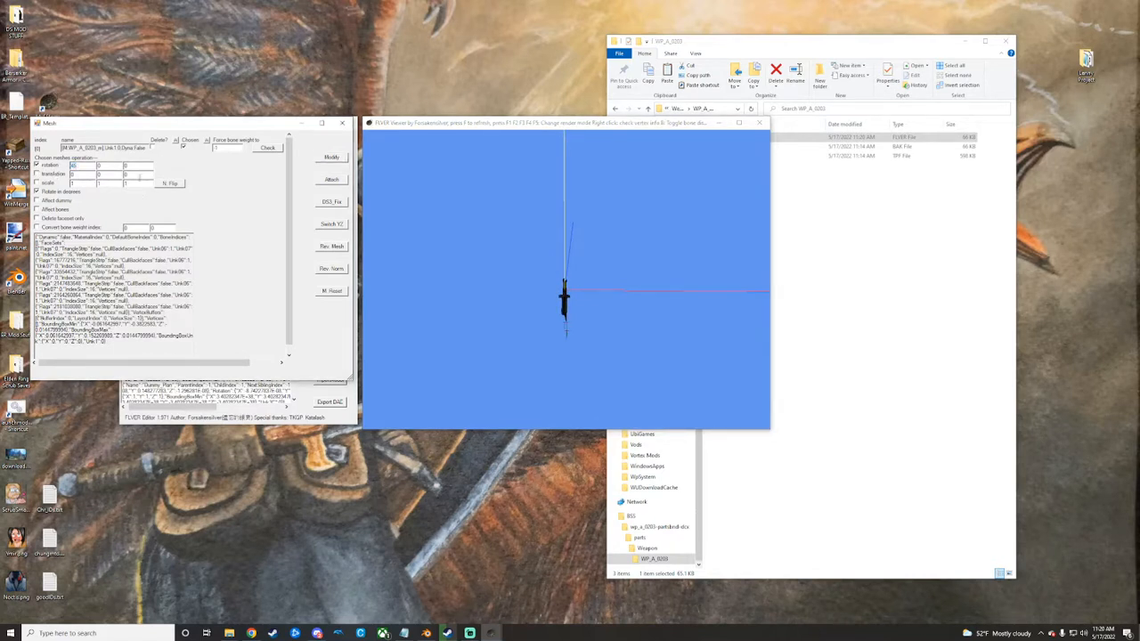
pyautogui.click(331, 157)
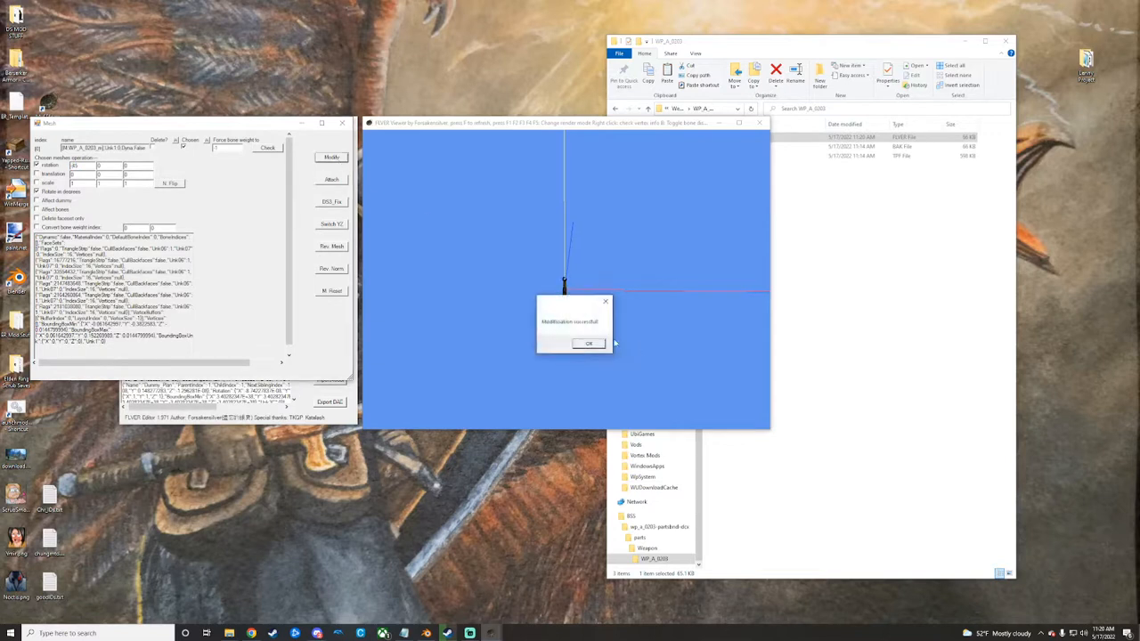
pyautogui.click(589, 344)
pyautogui.moveTo(581, 343); pyautogui.dragTo(523, 305)
pyautogui.moveTo(568, 345); pyautogui.dragTo(567, 354)
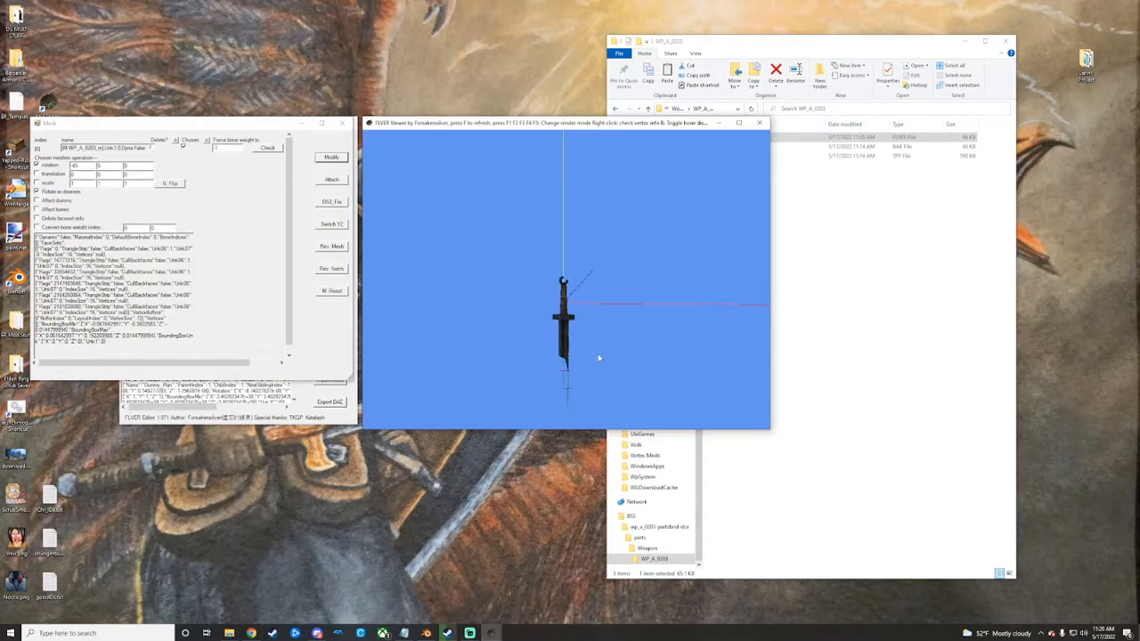
pyautogui.moveTo(603, 363); pyautogui.dragTo(549, 341)
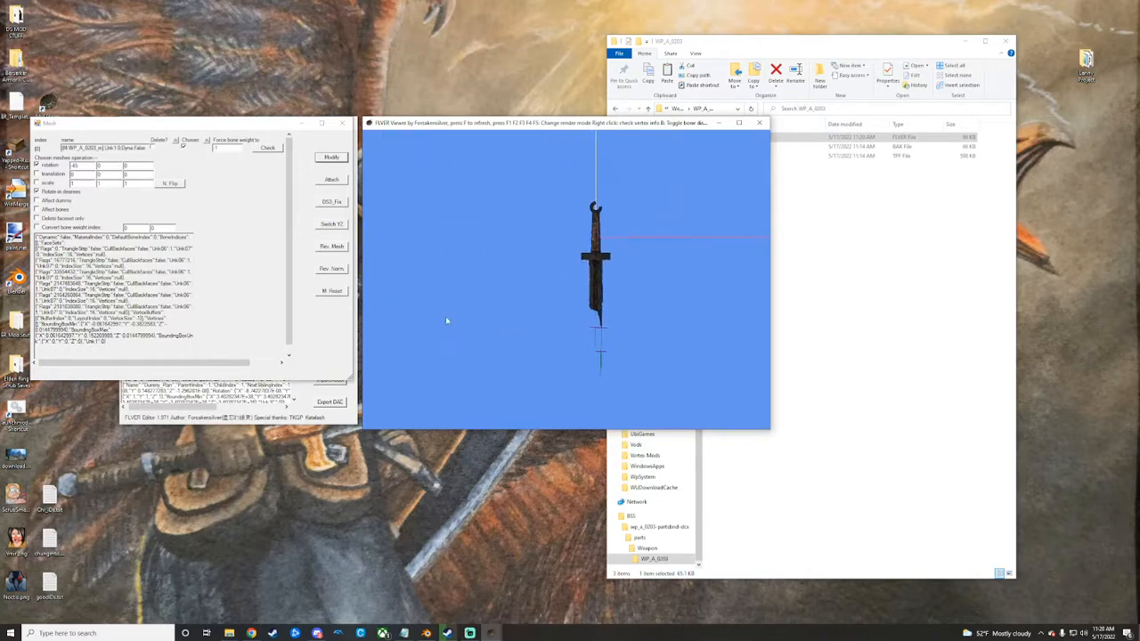
pyautogui.moveTo(498, 276)
pyautogui.mouseDown()
pyautogui.moveTo(516, 290)
pyautogui.moveTo(623, 298)
pyautogui.moveTo(564, 303)
pyautogui.moveTo(494, 287)
pyautogui.mouseUp()
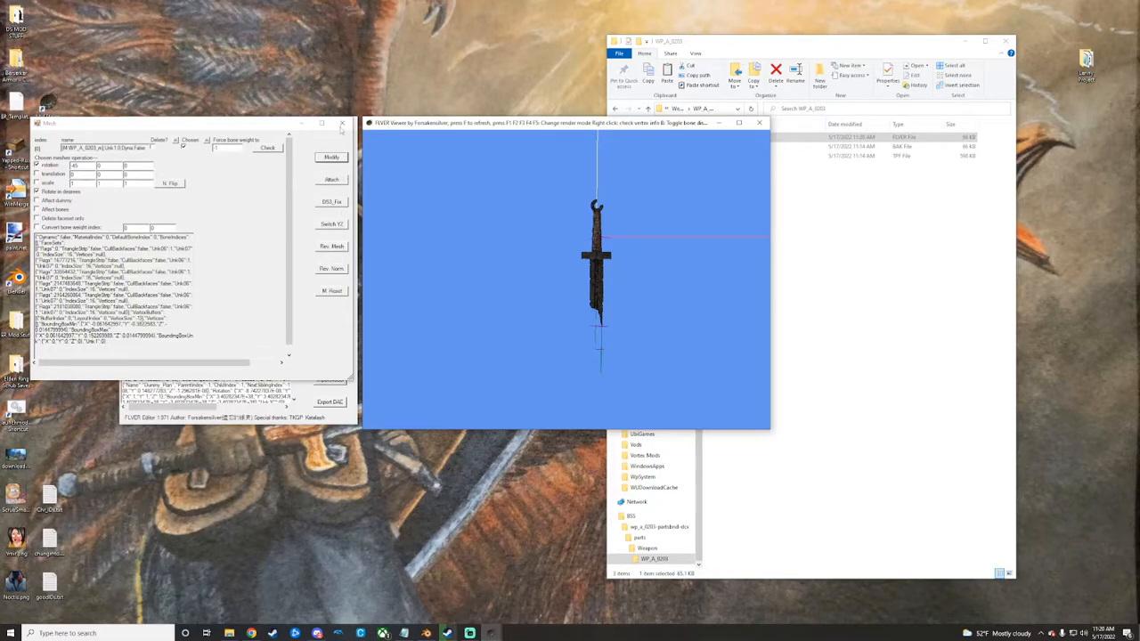
pyautogui.click(341, 123)
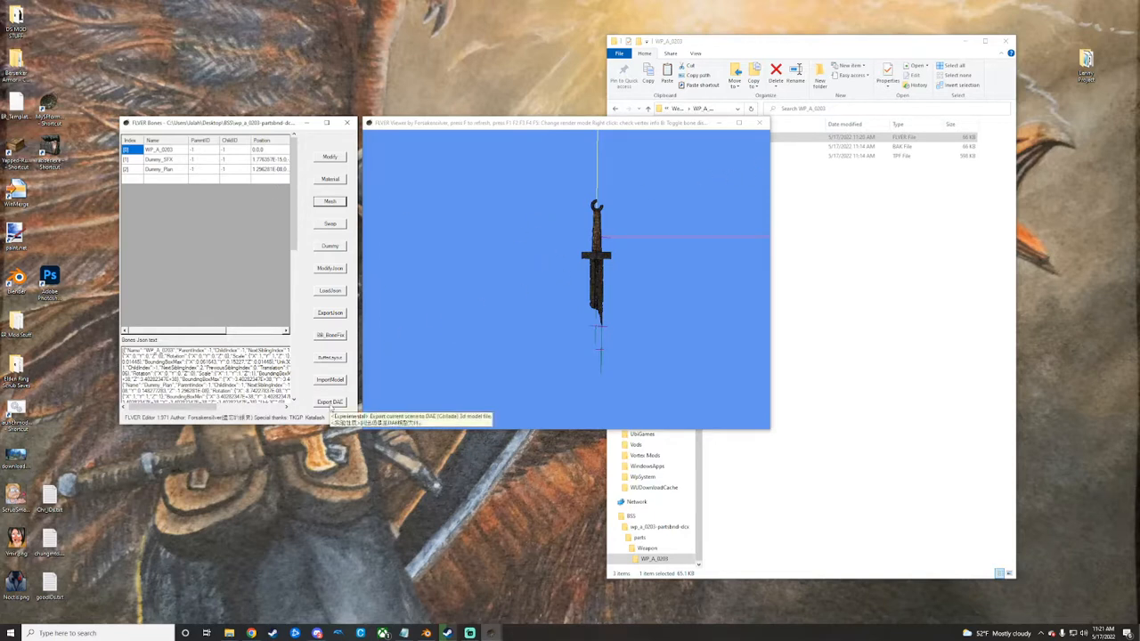
# Examine the model's dummy data alongside the dummy points in the viewer, and close the dummy settings
pyautogui.moveTo(621, 261); pyautogui.dragTo(620, 260)
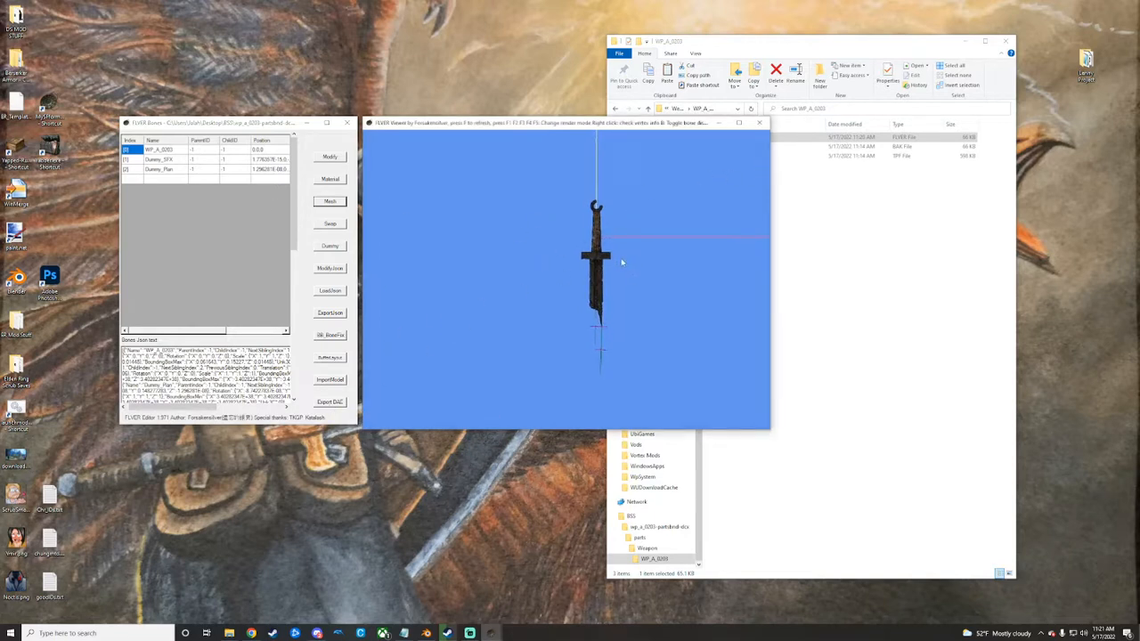
pyautogui.moveTo(619, 260); pyautogui.dragTo(614, 262, button='middle')
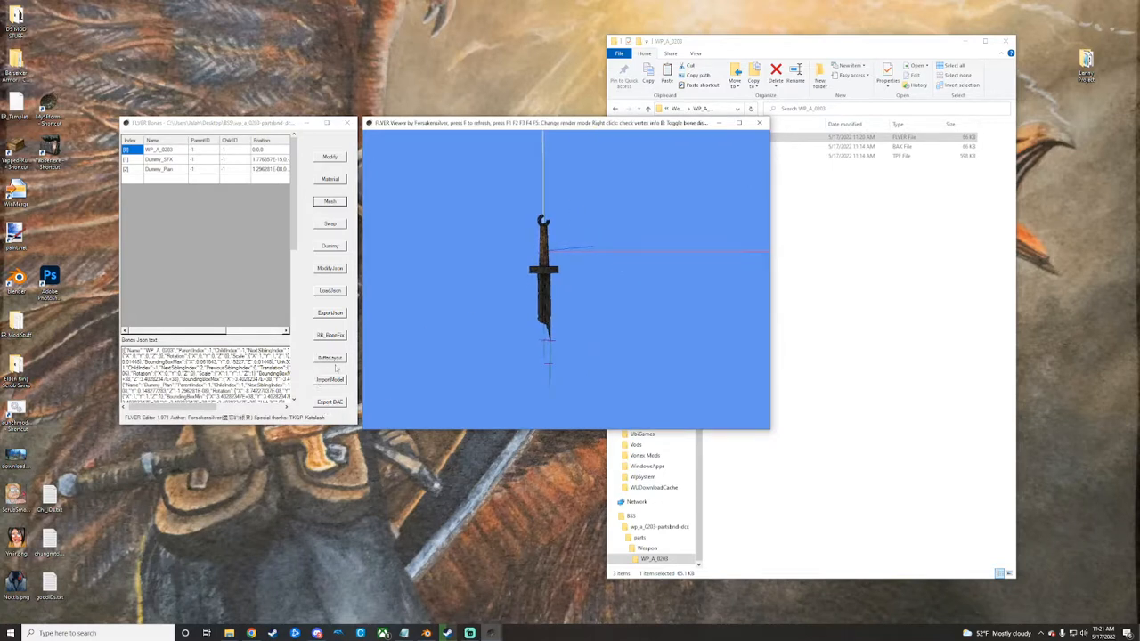
pyautogui.click(333, 249)
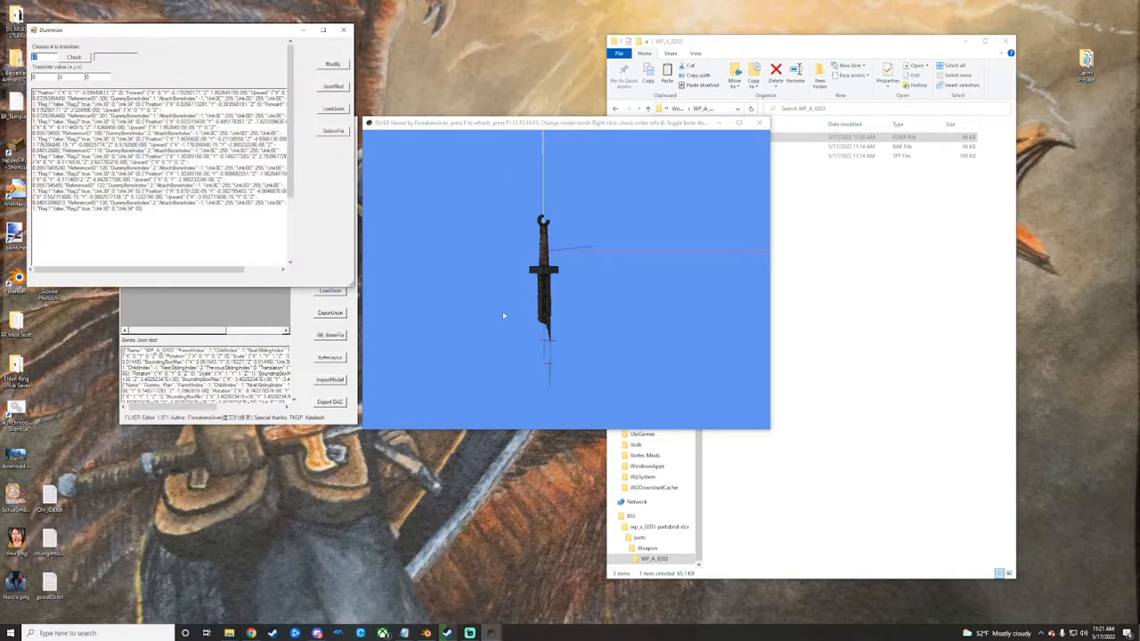
pyautogui.moveTo(502, 312); pyautogui.dragTo(494, 292)
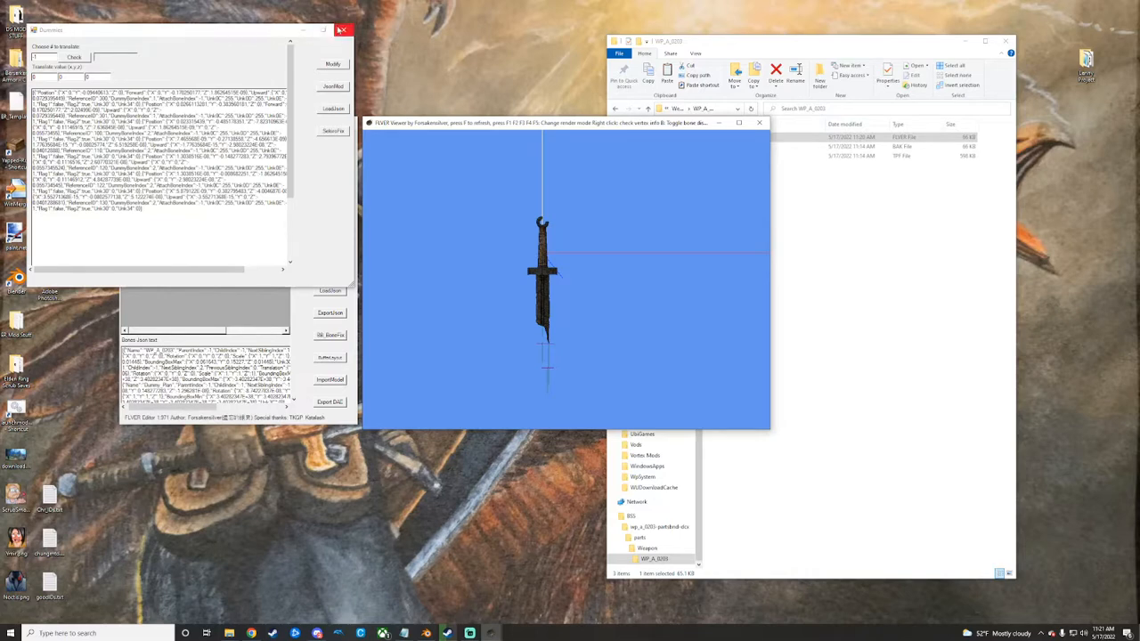
pyautogui.click(343, 30)
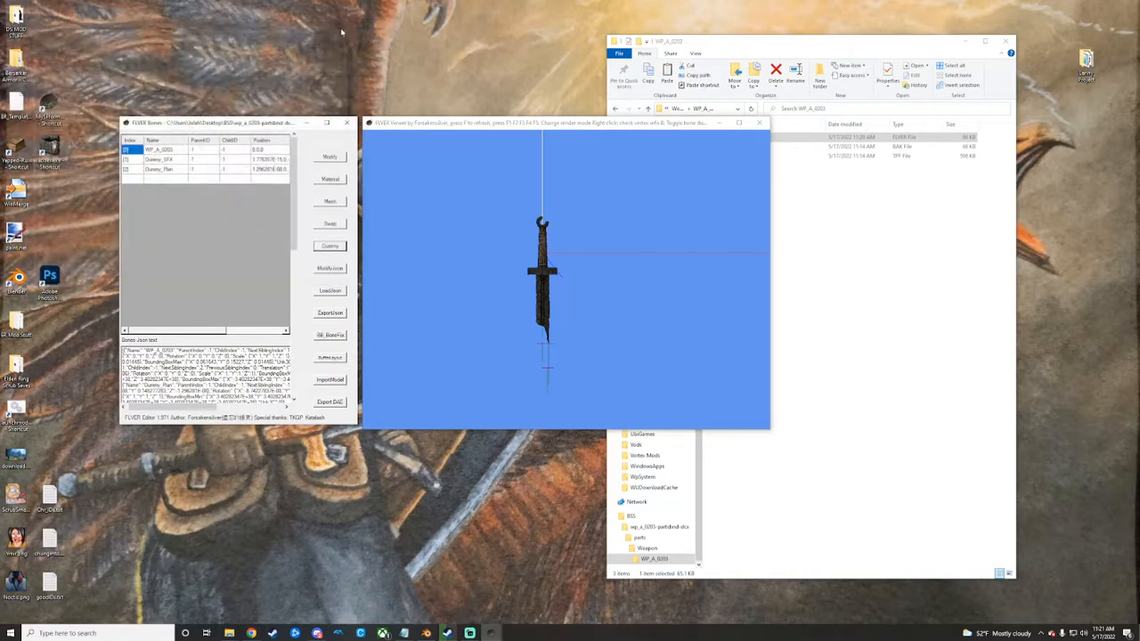